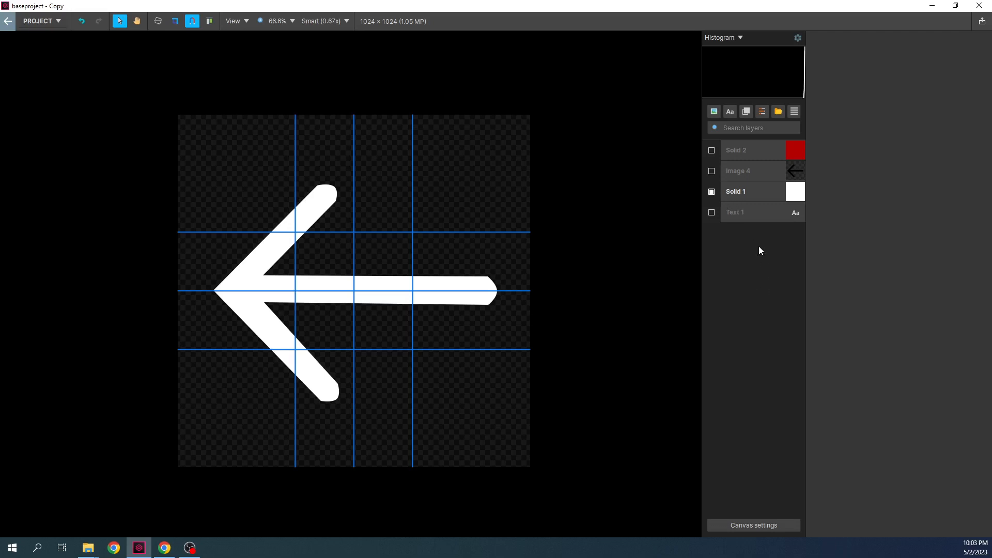
- Make the Solid 2, Image 4 and Text 1 layers visible together with Solid 1
left_click(757, 177)
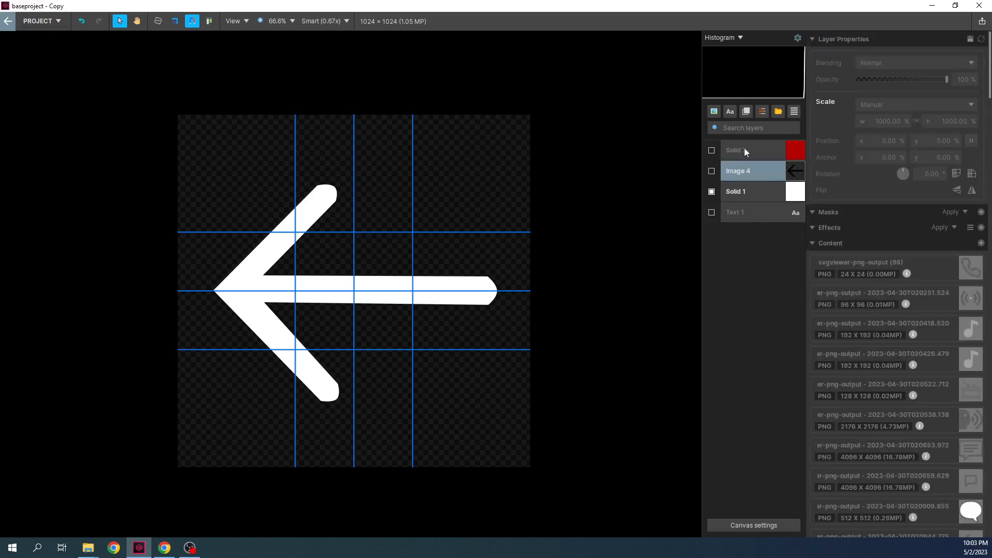
left_click(711, 150)
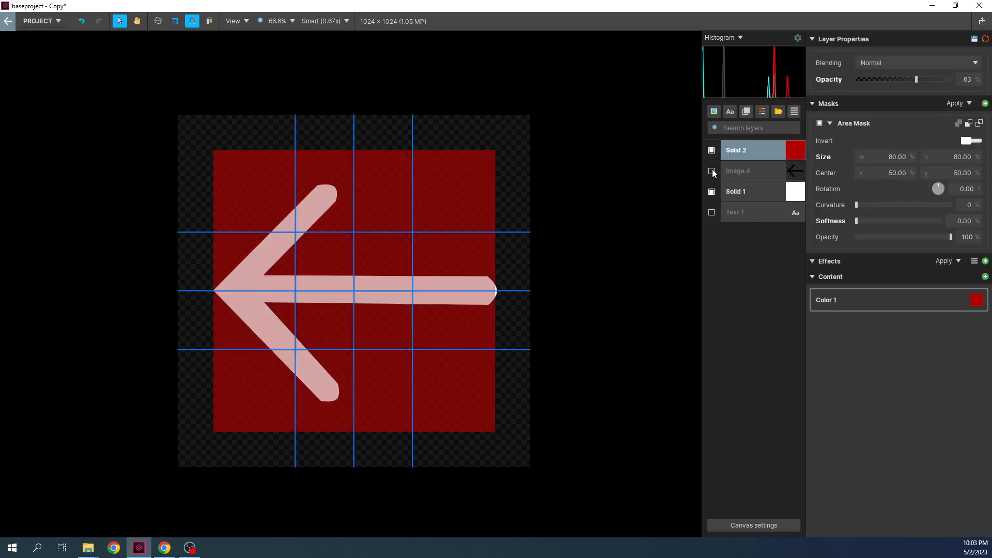
left_click(711, 213)
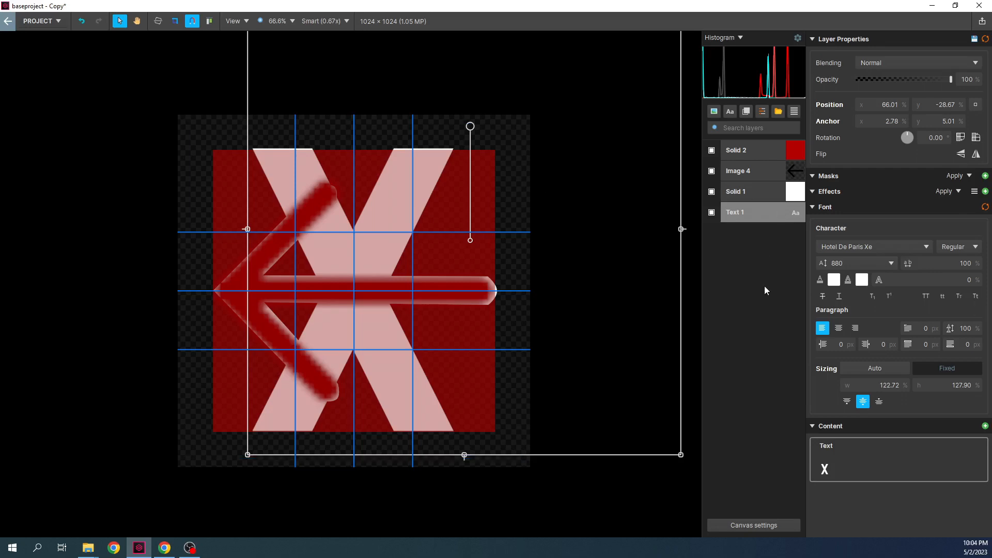
left_click(743, 290)
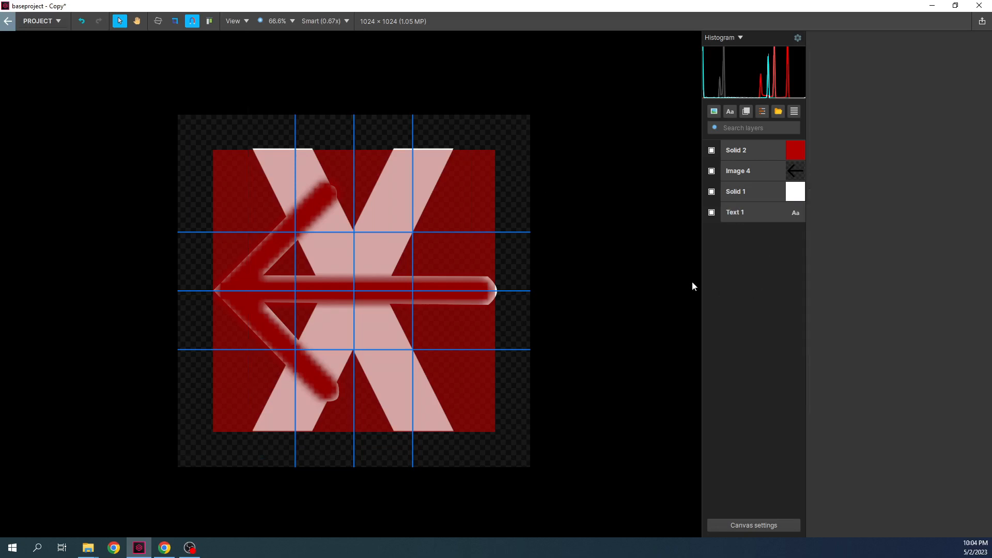
- Hide the Solid 2, Solid 1, Image 4 and Text 1 layers, and delete the Text 1 layer
left_click(712, 150)
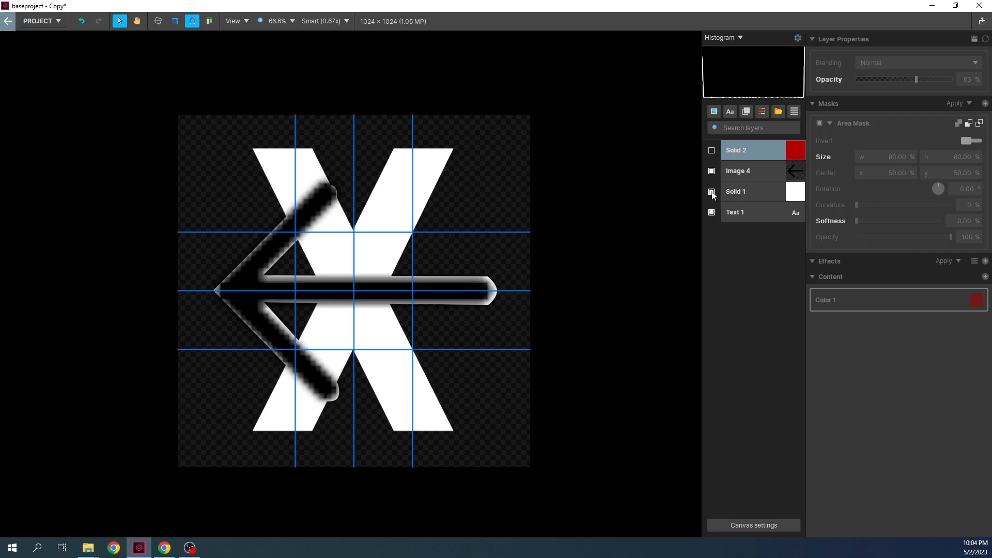
left_click(711, 191)
left_click(711, 171)
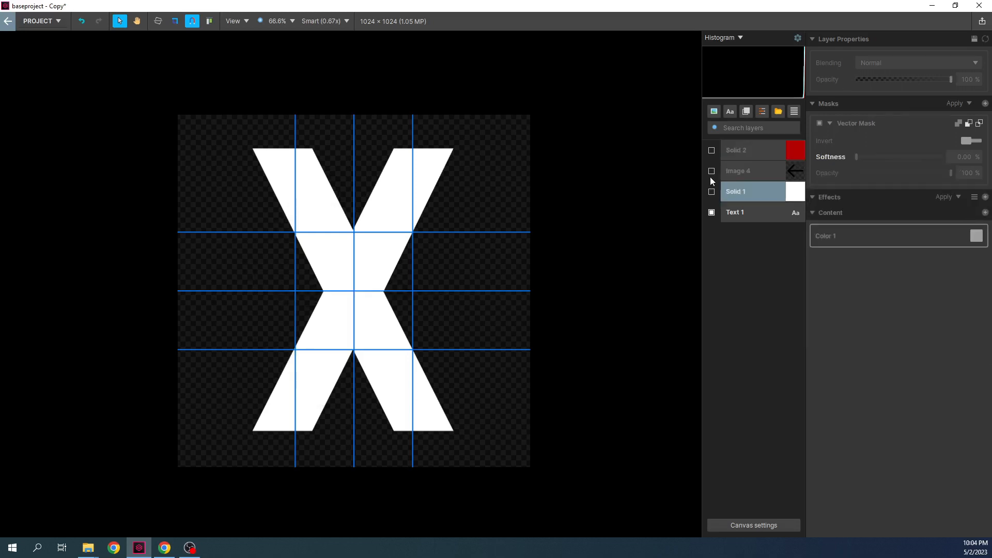
left_click(711, 212)
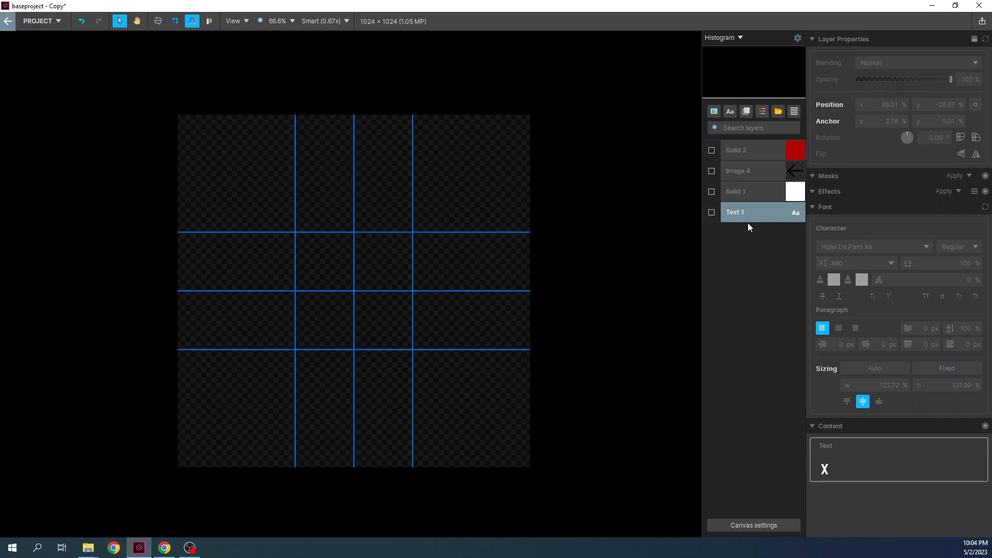
key("Delete")
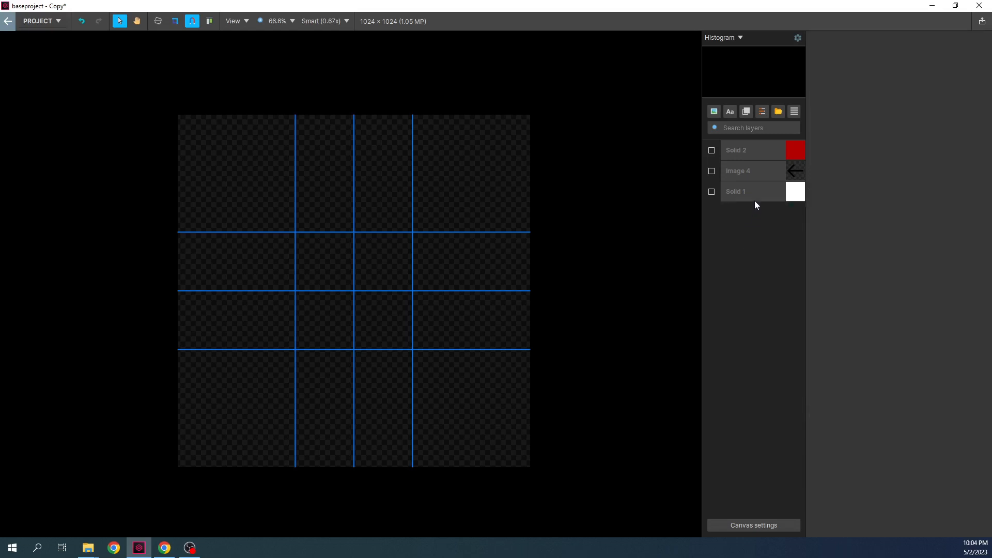
- Show the Solid 1 layer and delete its vector mask
left_click(757, 192)
left_click(712, 191)
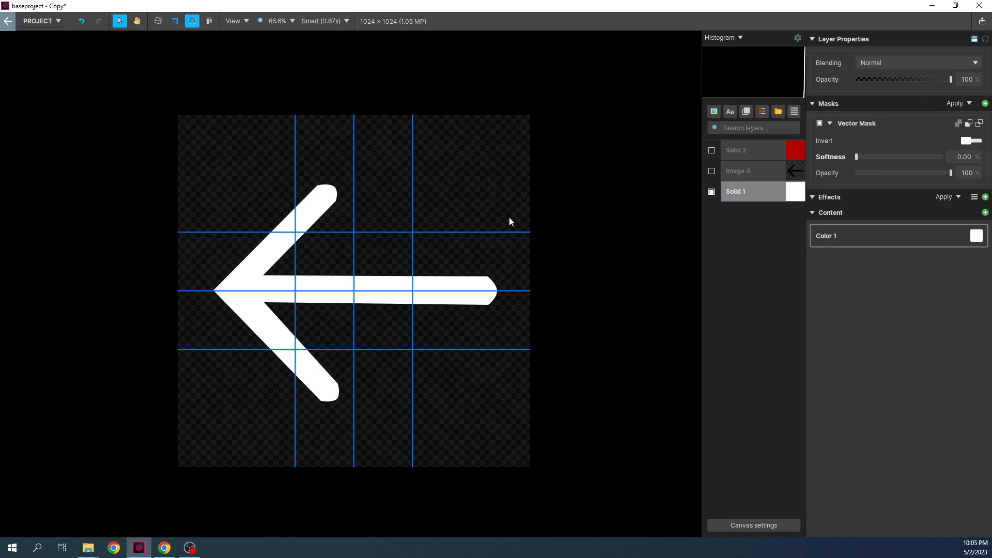
left_click(878, 123)
key("Delete")
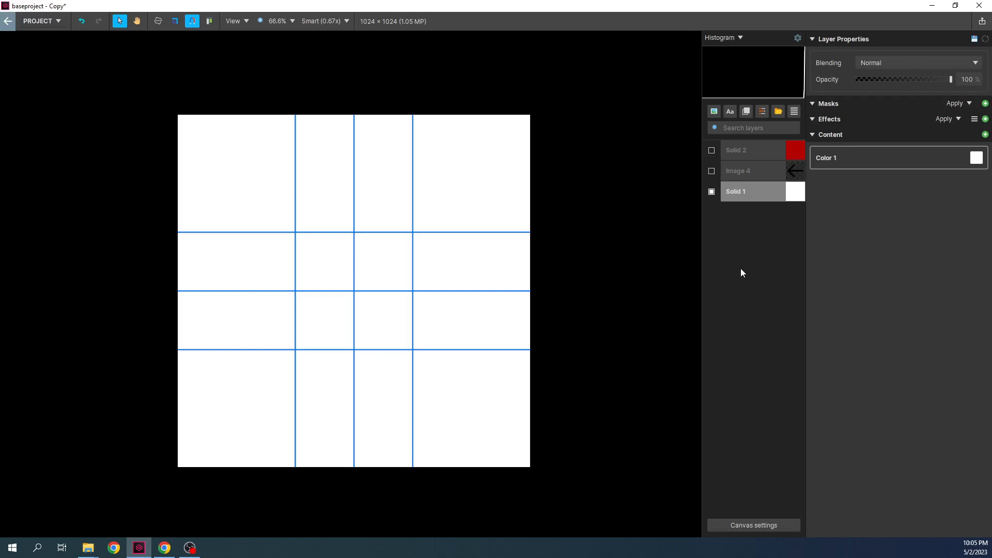
- Hide the Solid 1 layer and make Image 4 and the red Solid 2 layer visible
left_click(711, 191)
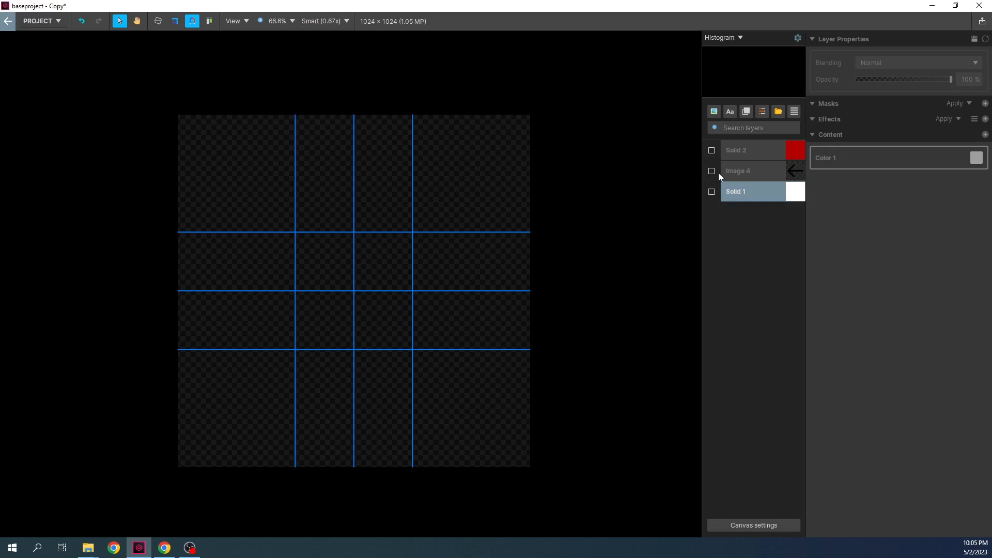
left_click(717, 172)
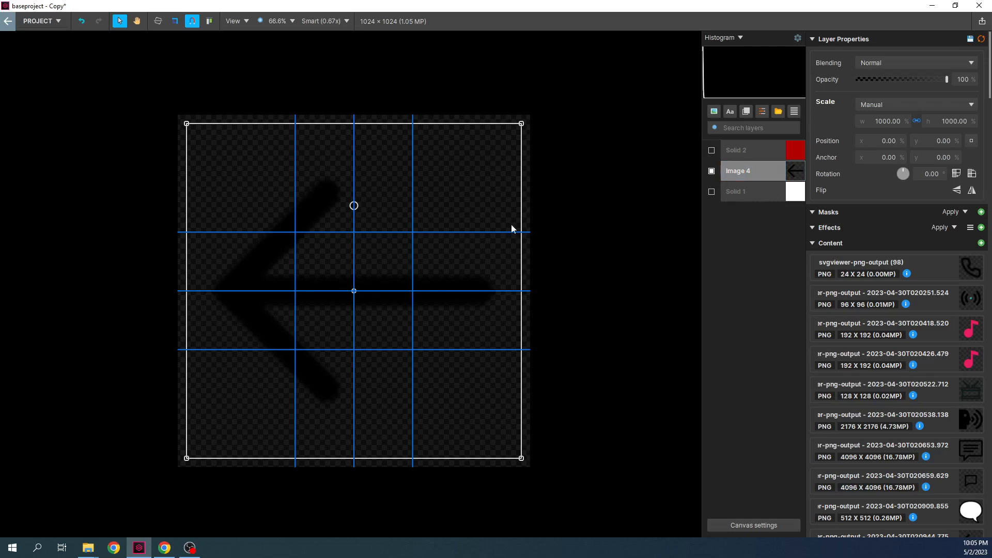
left_click(711, 151)
left_click(760, 148)
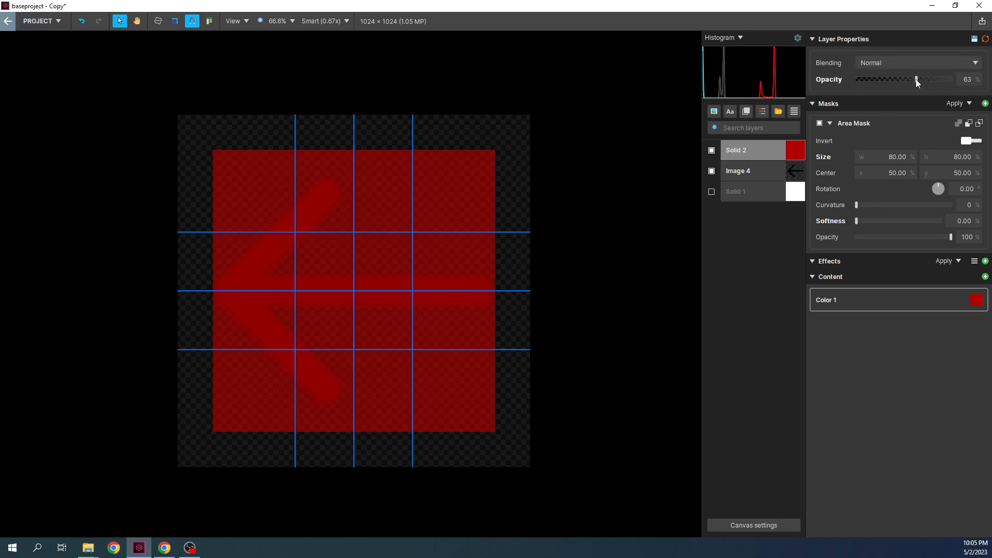
- View Solid 2's area mask at full opacity and set the layer's opacity to 37%
left_click_drag(917, 81, 953, 81)
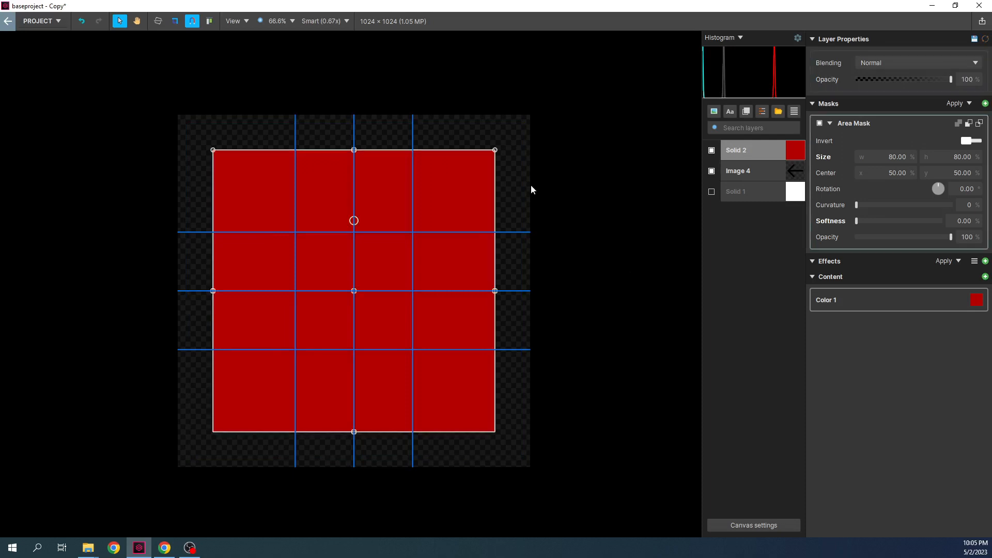
left_click(983, 104)
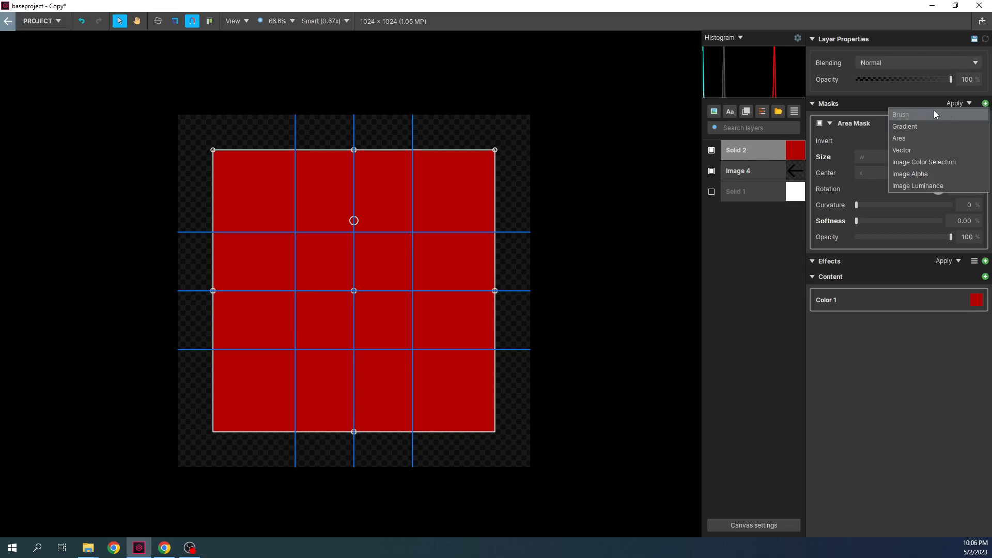
left_click(909, 139)
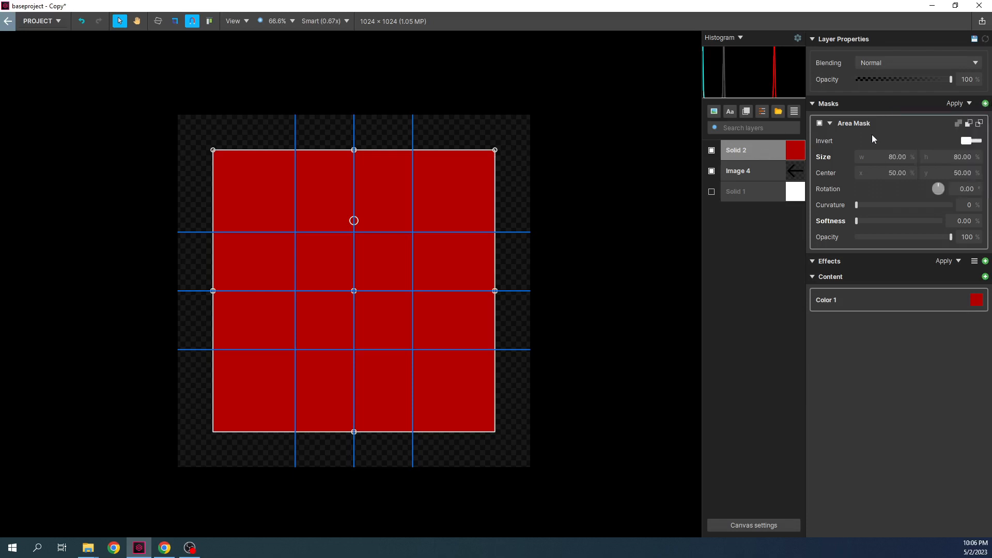
mouse_move(501, 153)
left_mouse_down()
mouse_move(552, 120)
mouse_move(493, 166)
left_mouse_up()
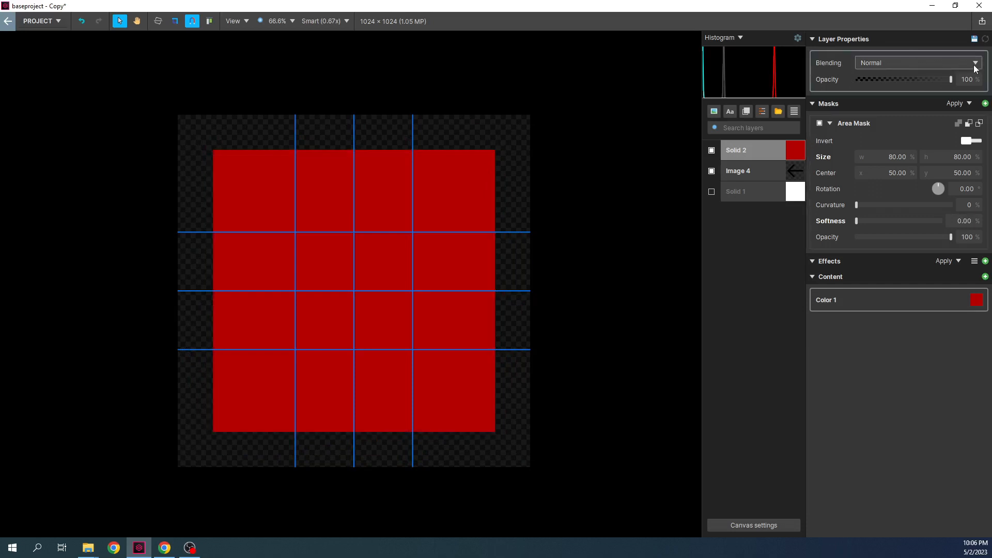
left_click_drag(949, 80, 891, 79)
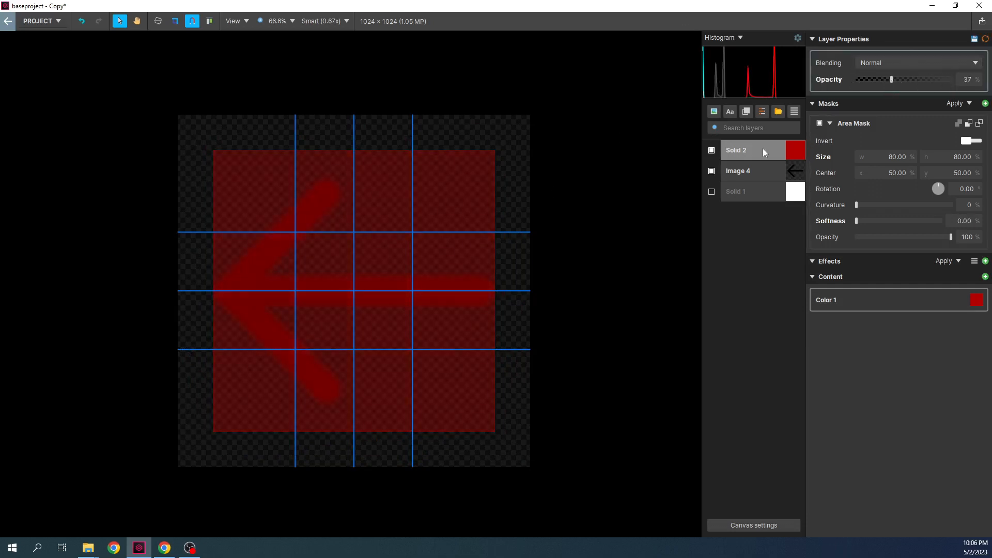
- Preview several icons from the Image 4 layer's content against the red square, including the music note, speech bubble, arrows and triangle
left_click(750, 172)
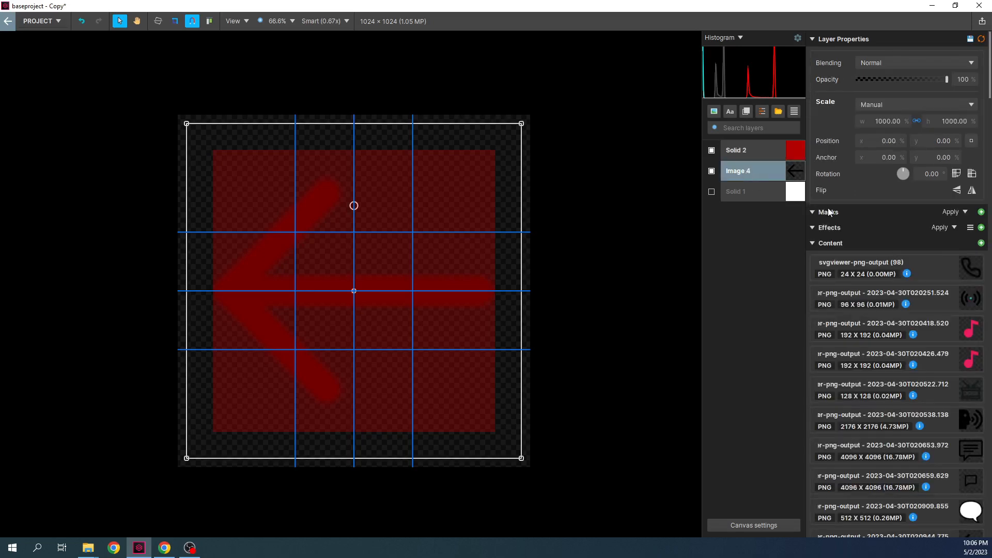
scroll(918, 303, "down", 2)
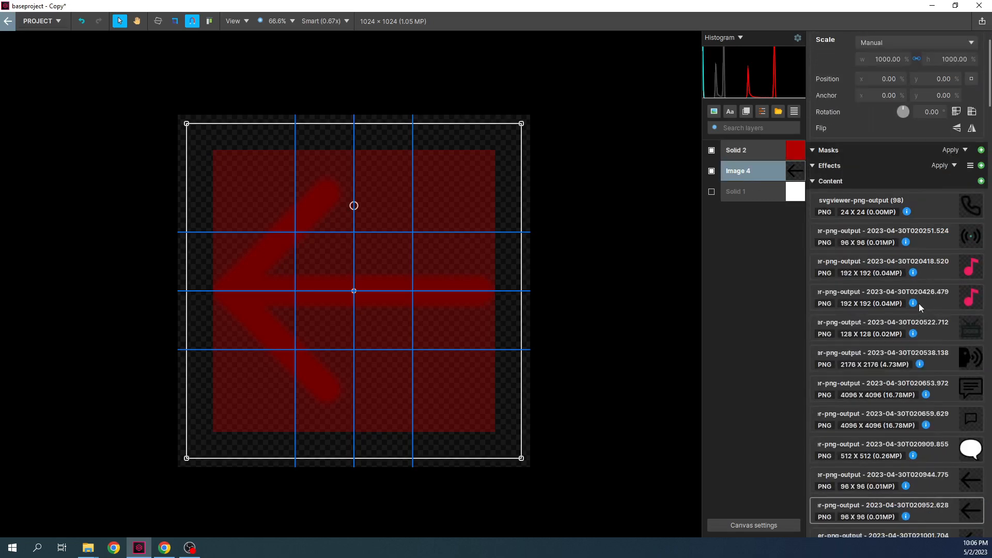
scroll(932, 378, "down", 2)
scroll(929, 369, "up", 3)
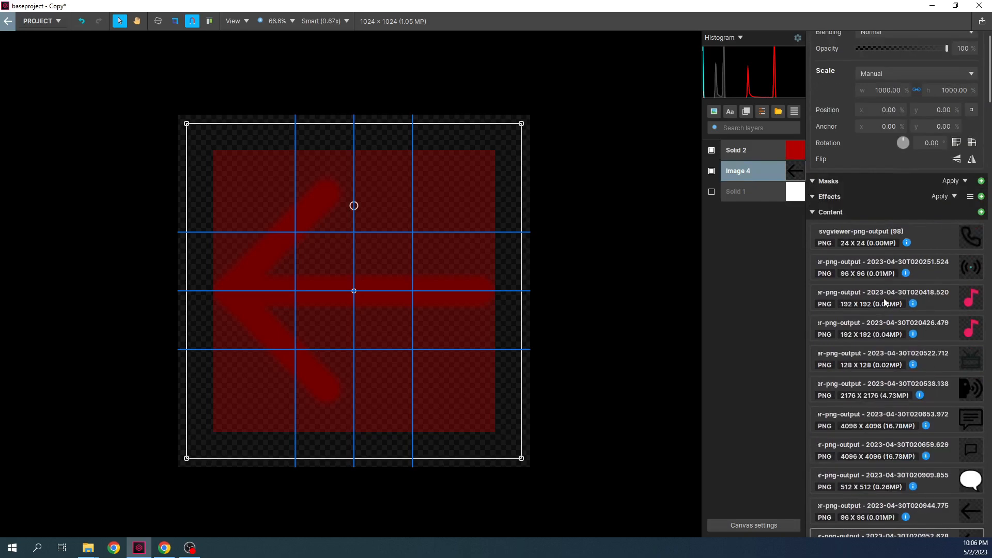
left_click(916, 291)
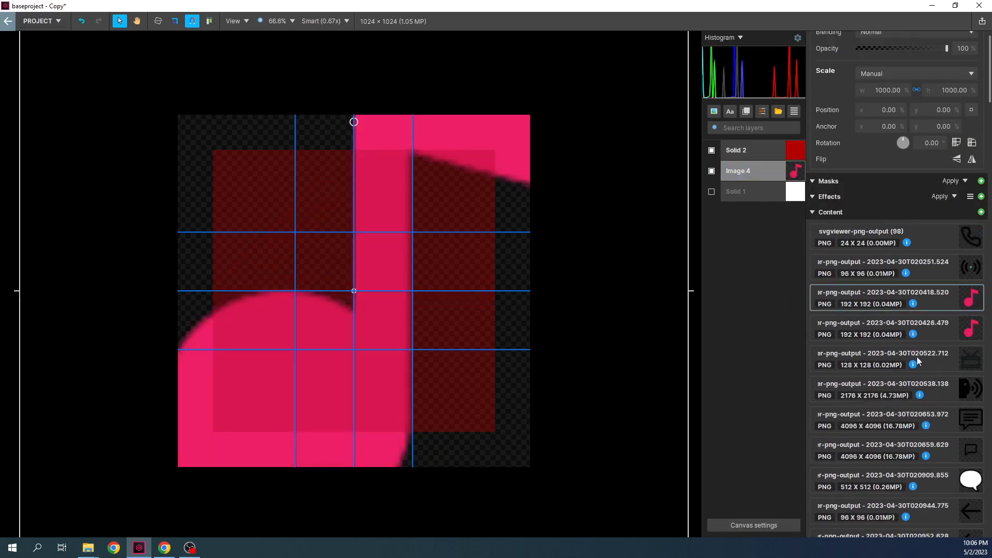
left_click(936, 386)
scroll(921, 381, "down", 2)
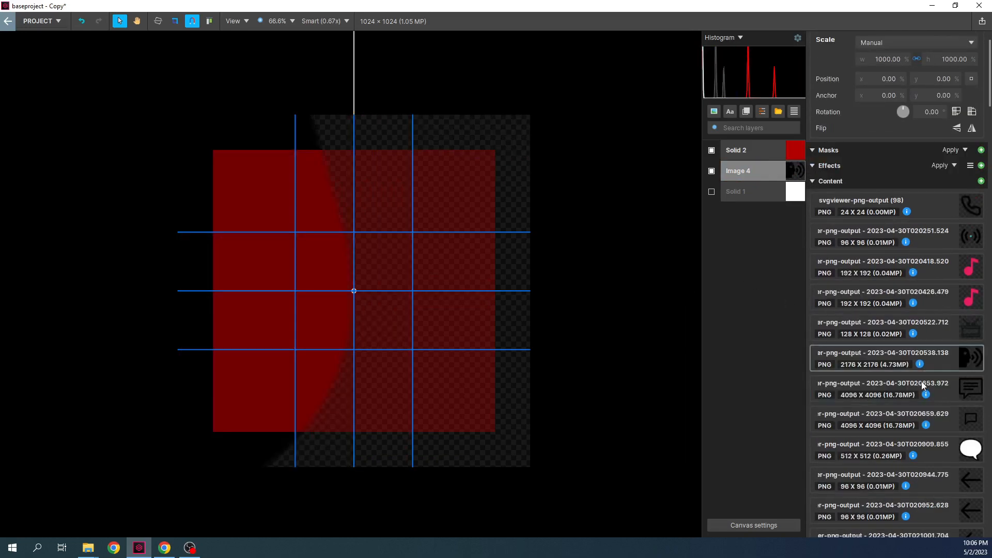
left_click(936, 414)
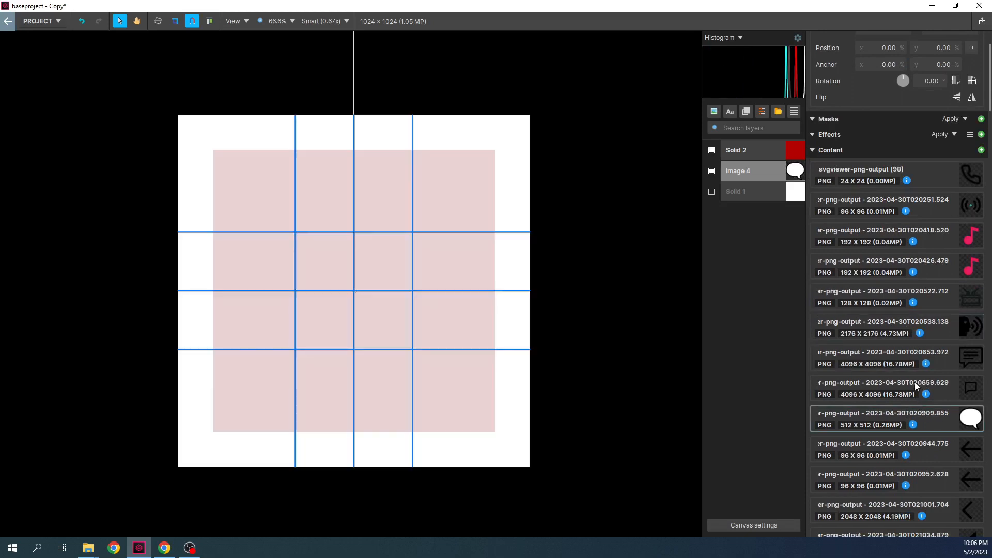
scroll(915, 403, "down", 1)
left_click(936, 424)
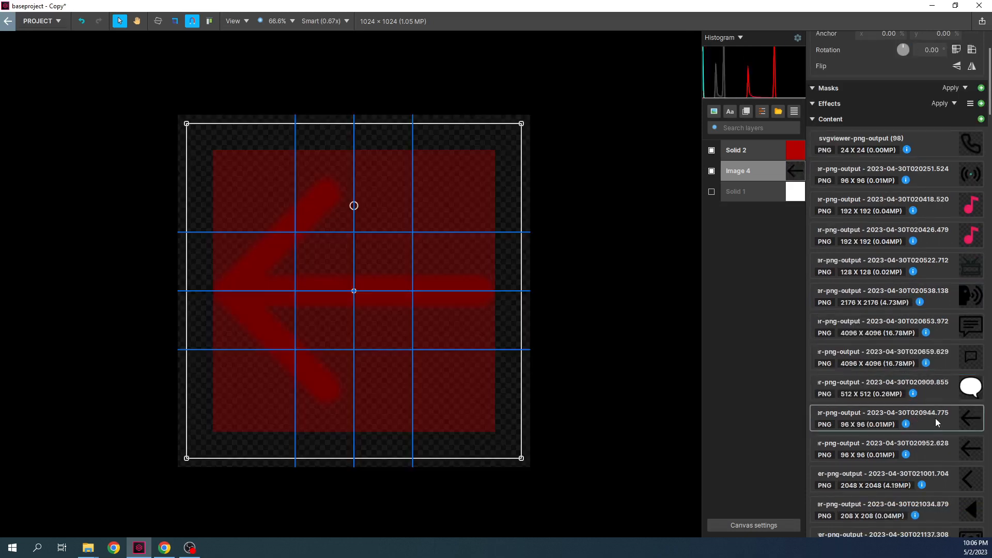
scroll(936, 434, "down", 1)
left_click(947, 452)
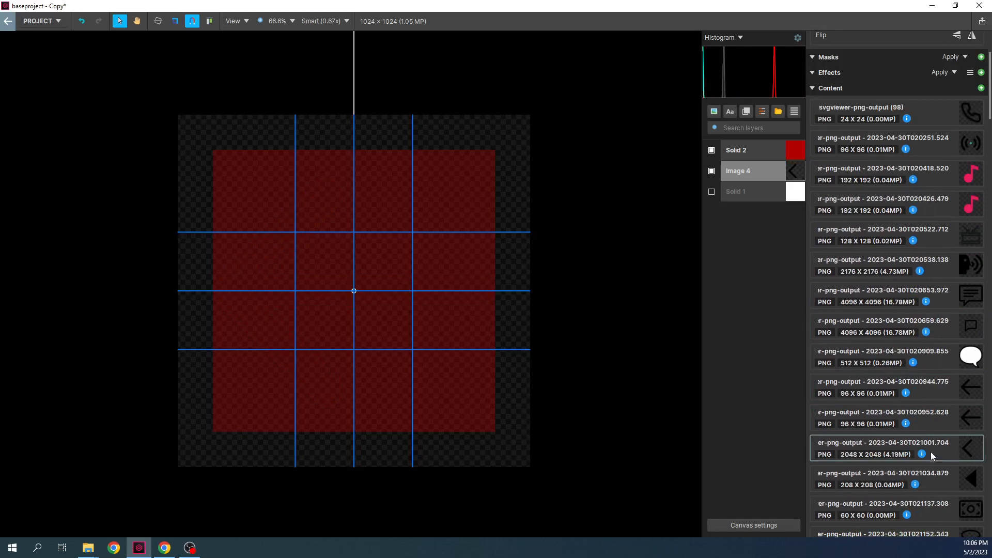
scroll(931, 455, "down", 1)
left_click(936, 445)
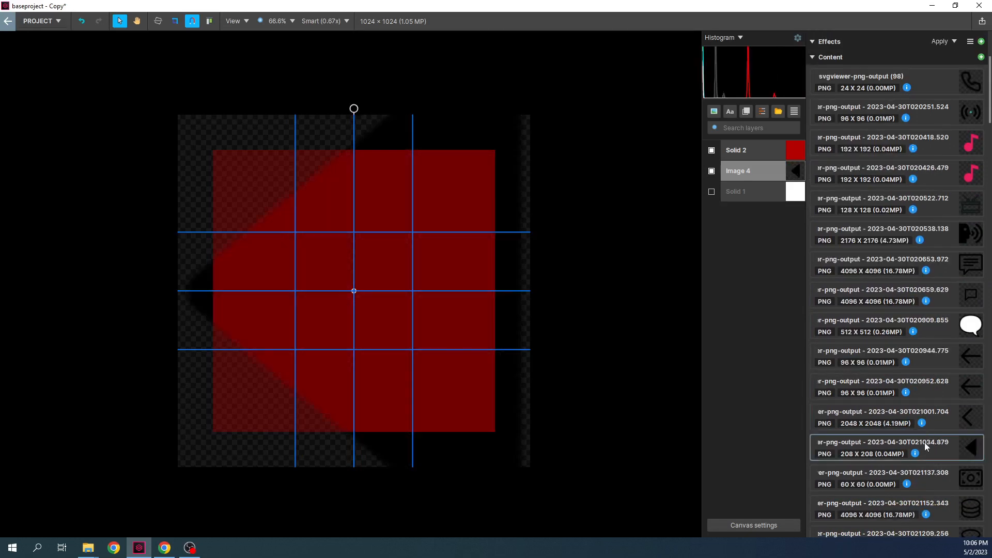
- Switch Image 4 to the 60 × 60 banknote icon and scale it to fill the red square's width
left_click(935, 469)
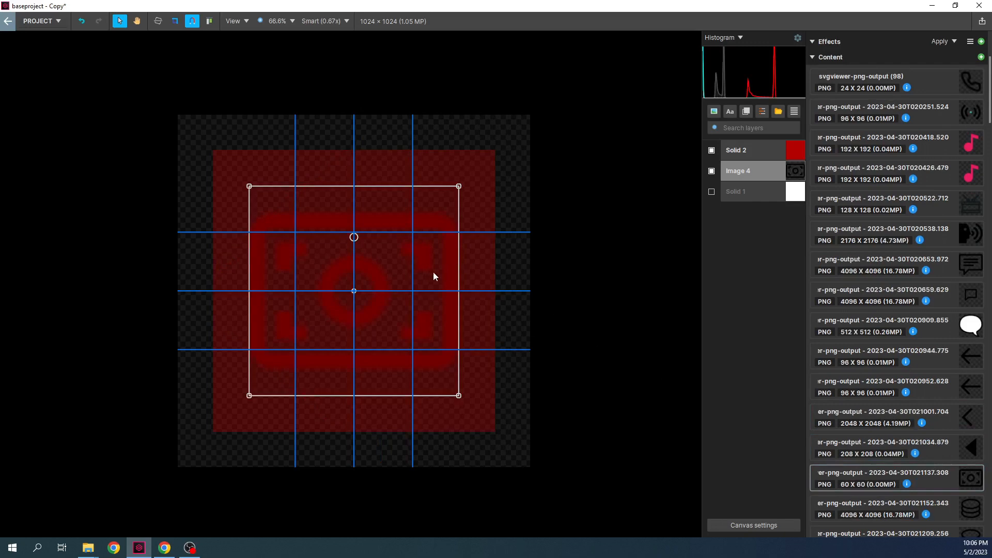
left_click_drag(457, 186, 468, 179)
left_click_drag(477, 168, 545, 102)
left_click_drag(450, 196, 415, 233)
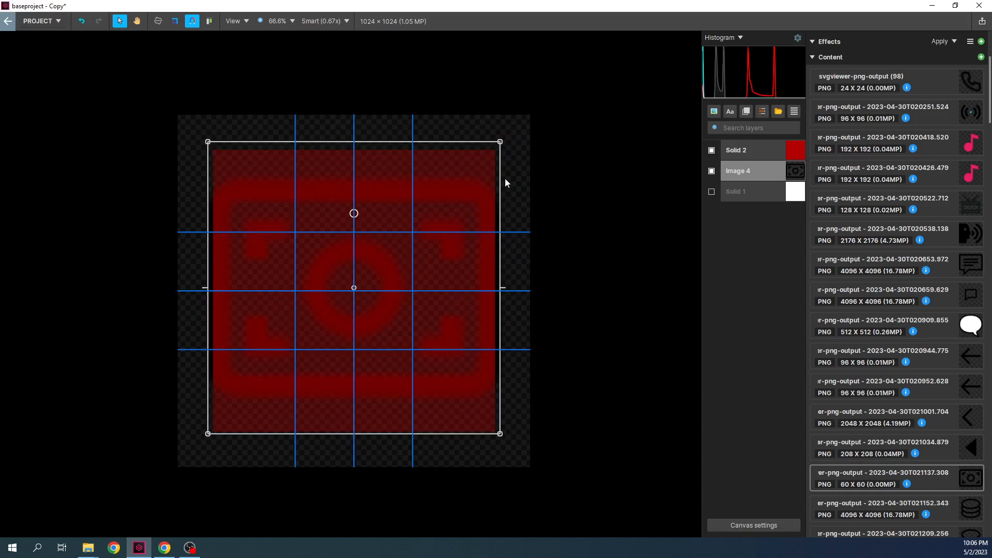
- Switch Image 4's content to the first 96 × 96 left-arrow image and scale the arrow down towards the red square's size
scroll(889, 215, "up", 2)
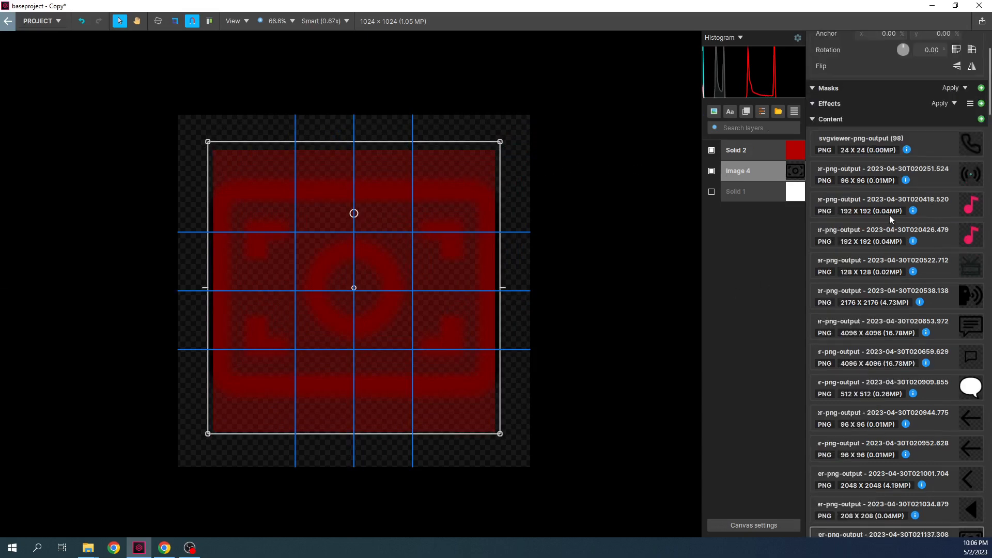
left_click(921, 417)
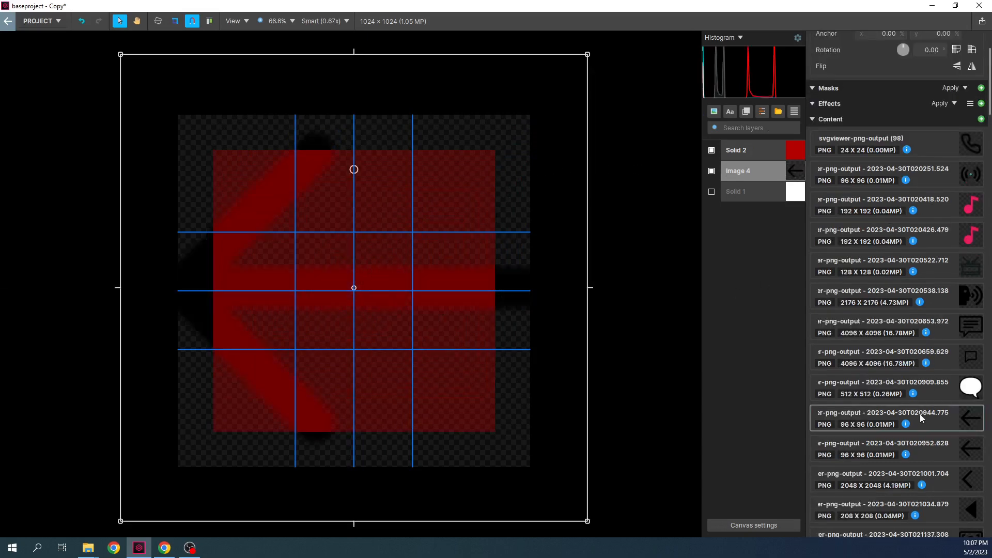
left_click_drag(556, 104, 609, 107)
left_click_drag(645, 58, 460, 150)
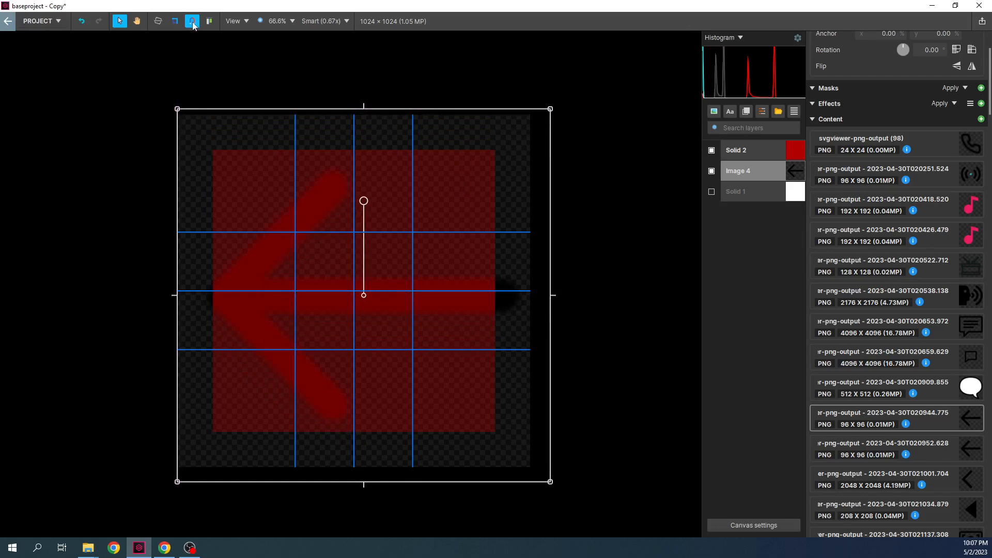
- Check the snapping options, and scale and centre the arrow on the canvas so it fits inside the red square
left_click(195, 24)
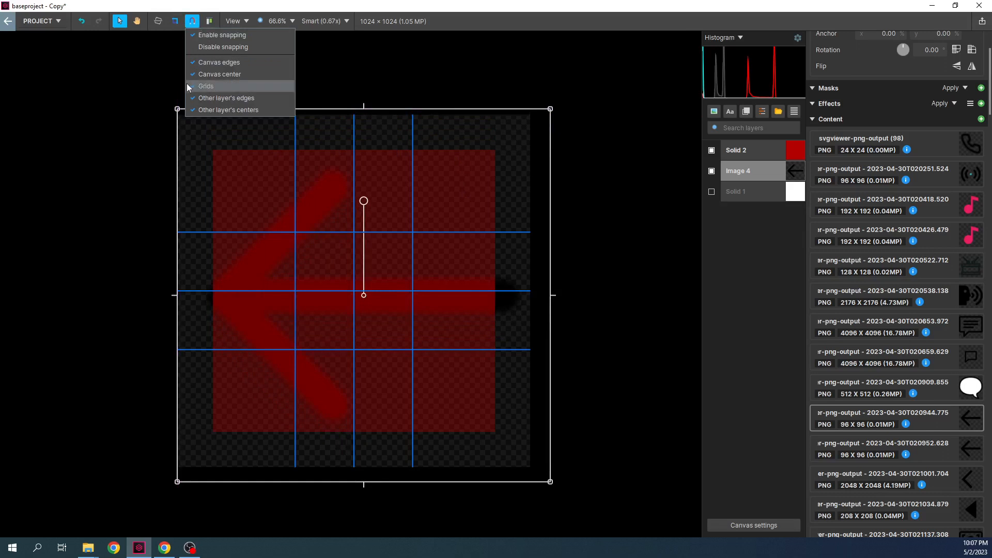
left_click(373, 178)
left_click_drag(413, 184, 421, 183)
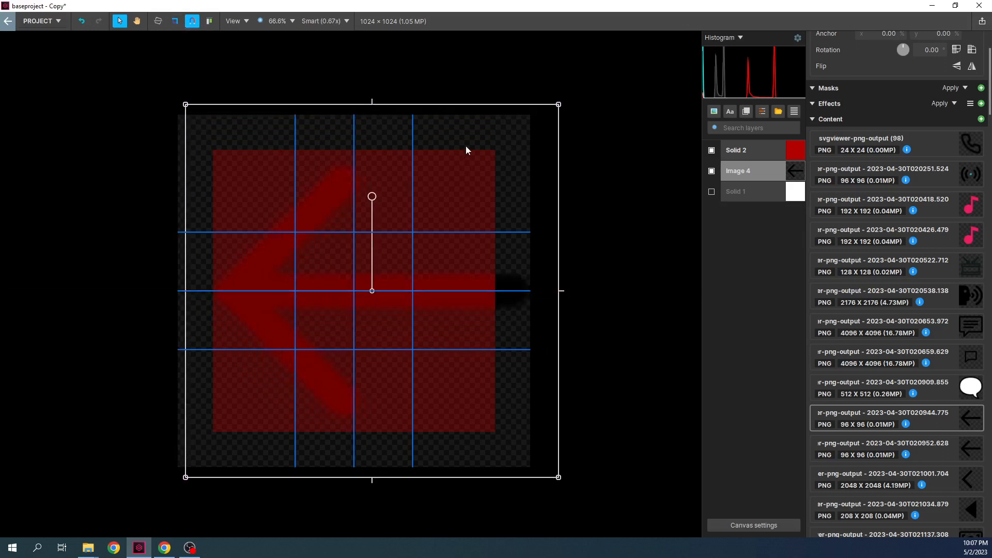
left_click_drag(563, 105, 528, 140)
left_click_drag(464, 174, 465, 153)
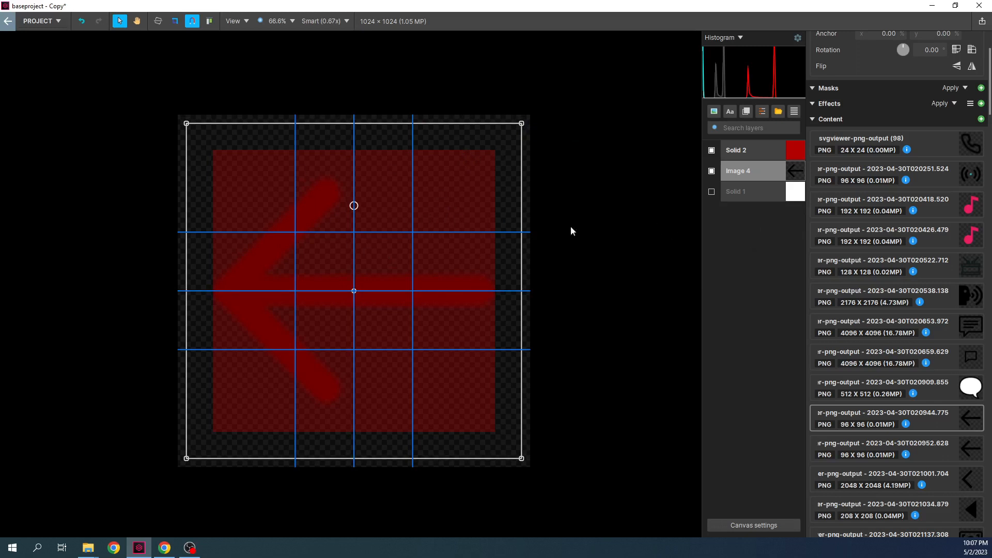
- Hide the red Solid 2 layer and show the white Solid 1 layer behind the arrow
left_click(748, 207)
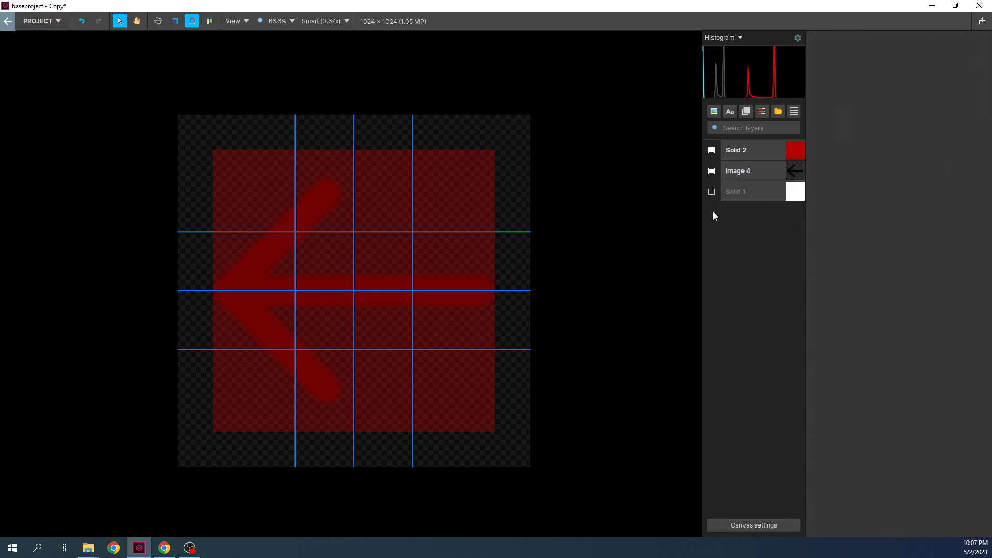
left_click(712, 150)
left_click(711, 192)
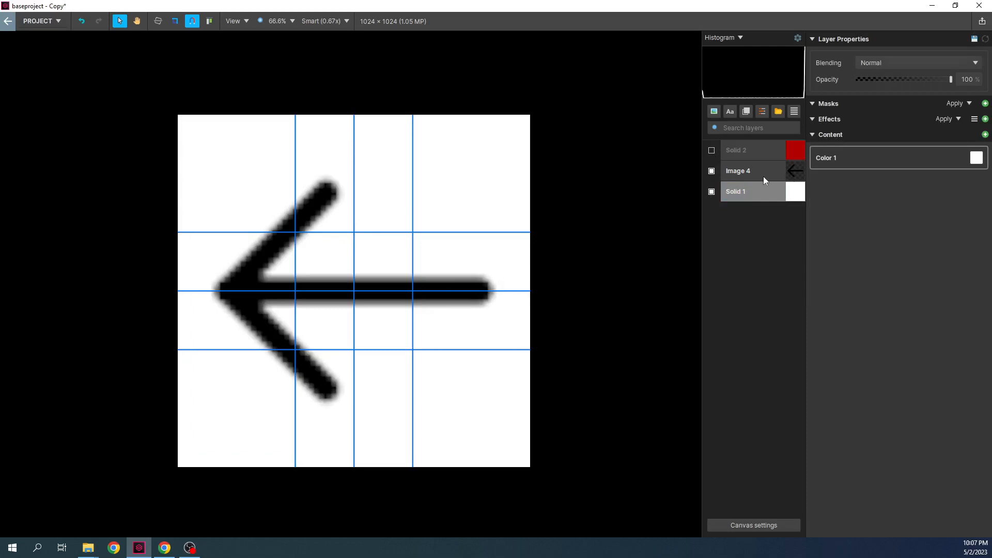
- Add a vector mask to Solid 1 and trace the arrowhead's outer edge from the upper arm's tip around to the lower arm's tip
left_click(985, 103)
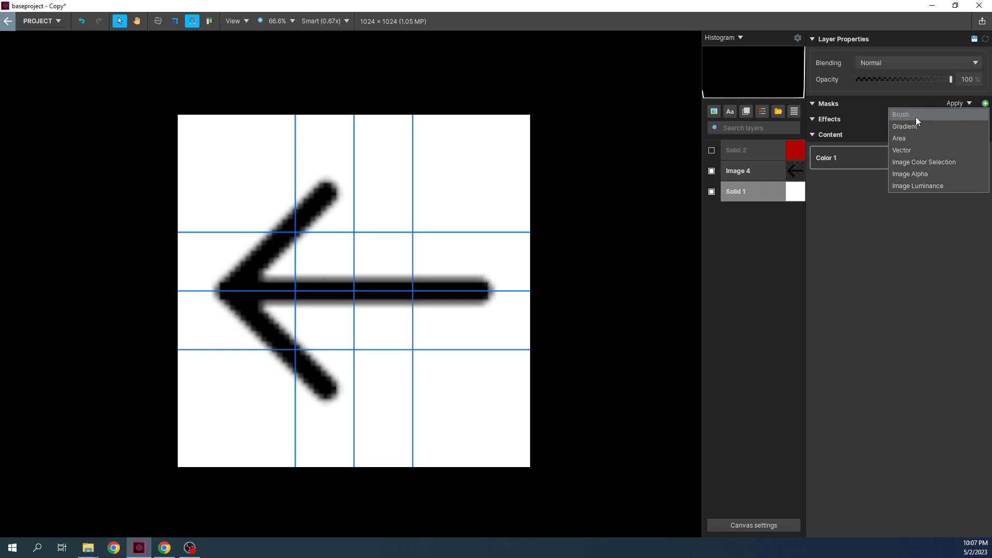
left_click(900, 150)
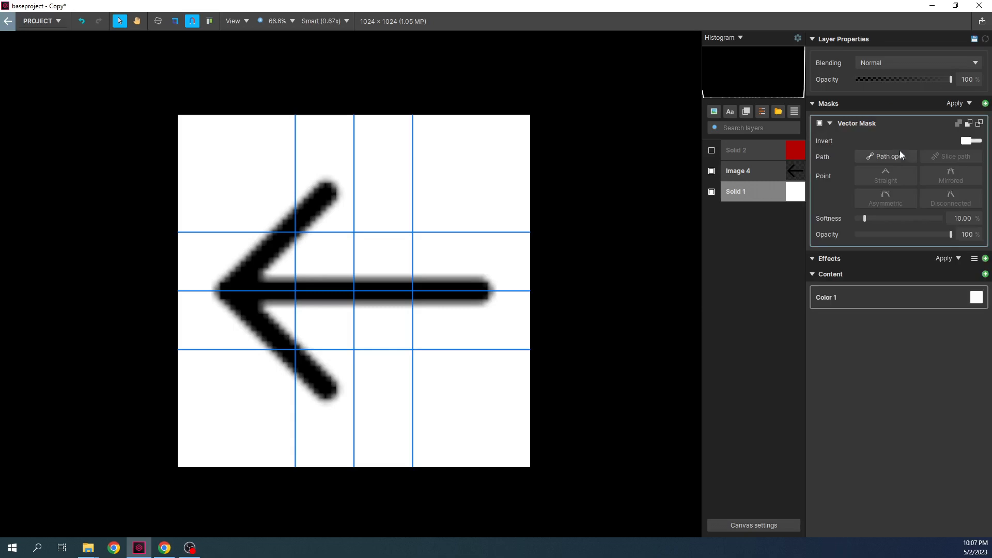
left_click(332, 184)
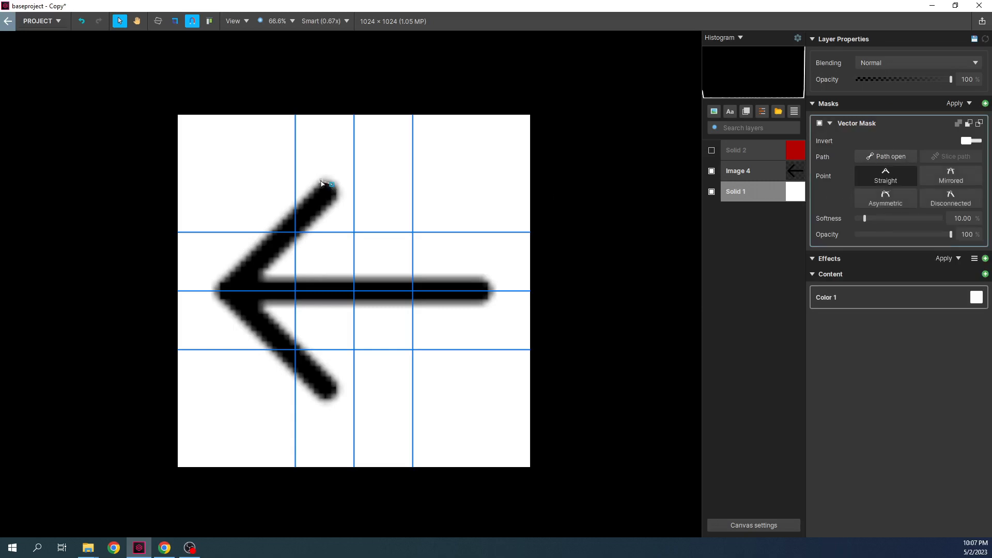
left_click(320, 184)
left_click(216, 290)
left_click(324, 399)
left_click(335, 398)
left_click(336, 385)
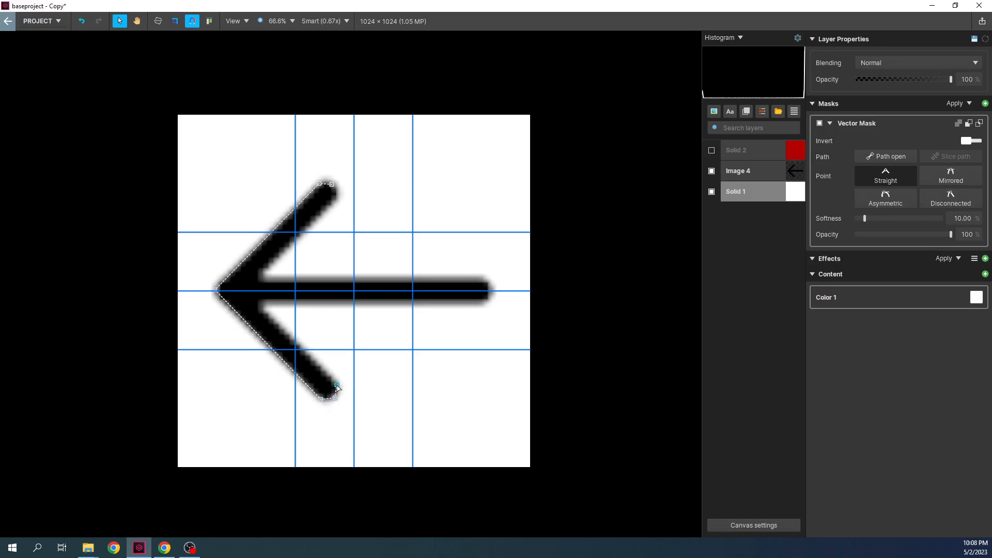
- Continue the mask path around the arrow's shaft and the upper arm's inner edge, closing it at the starting point
left_click(256, 302)
left_click(487, 302)
left_click(494, 291)
left_click(486, 283)
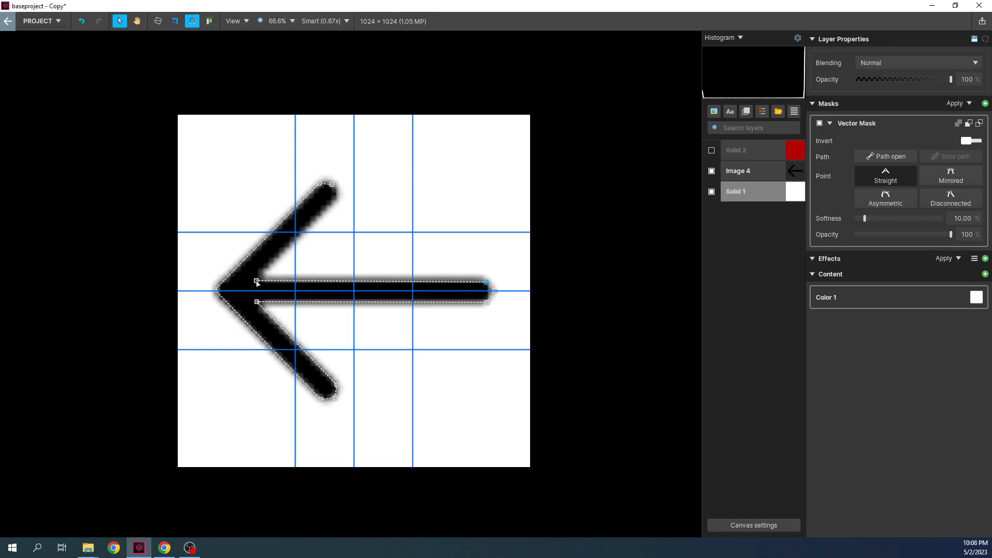
left_click(257, 280)
left_click(336, 197)
left_click(331, 185)
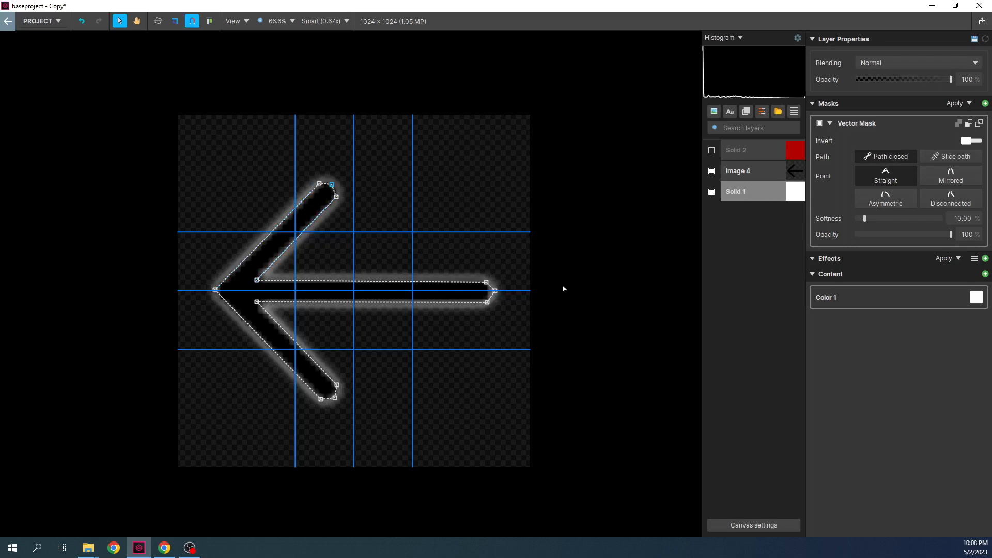
- Hide the Image 4 layer and set the softness of Solid 1's vector mask to 0%
left_click(712, 172)
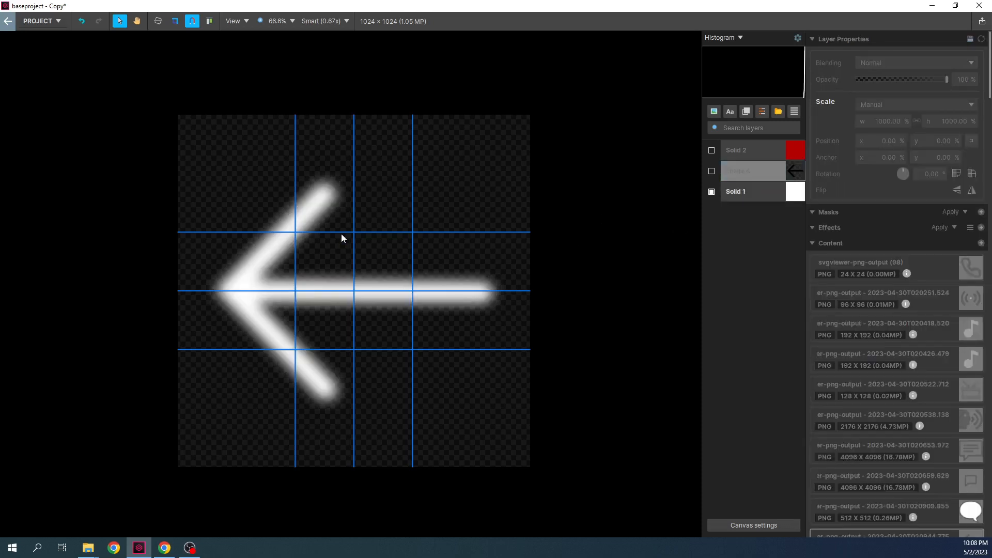
left_click(771, 191)
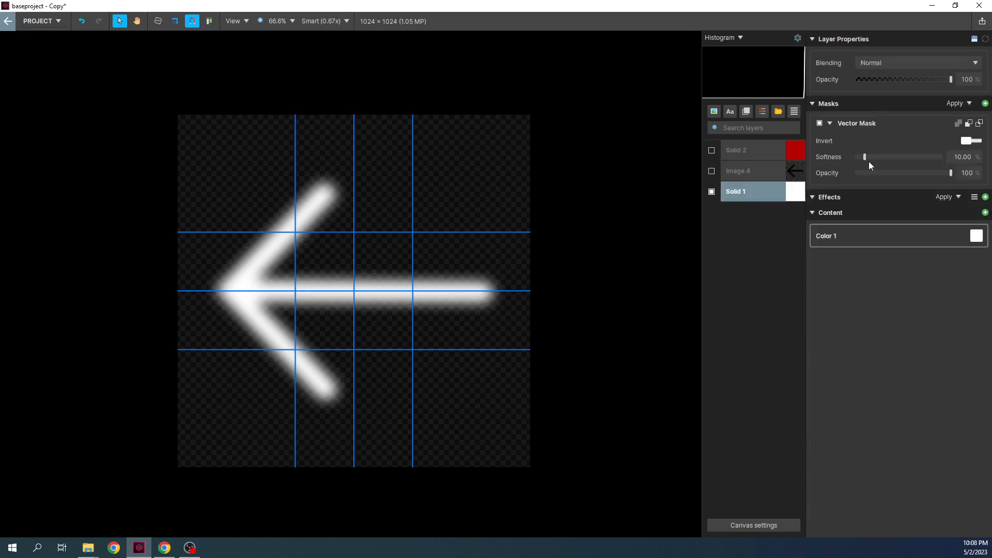
left_click_drag(865, 157, 853, 157)
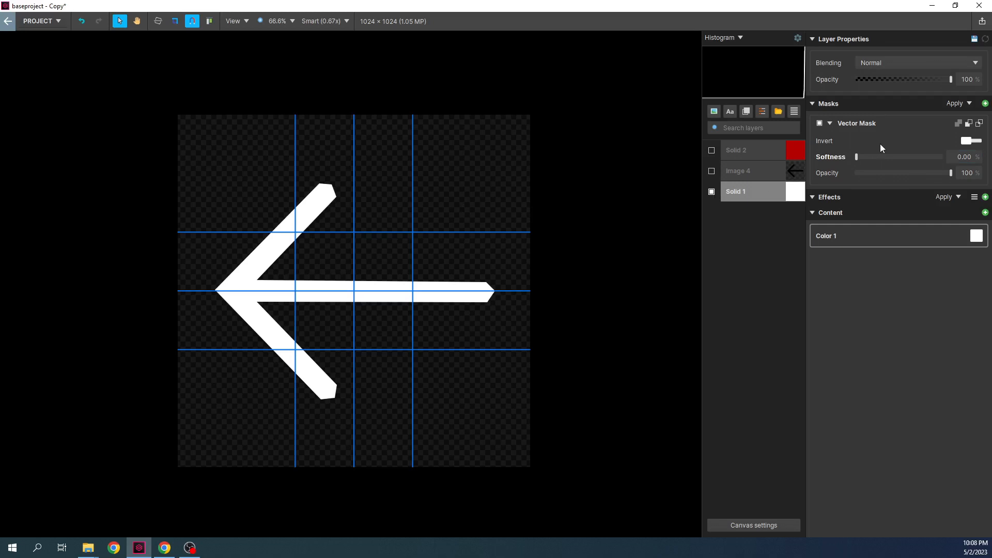
- Try the different point types on the path point at the upper arm's tip, settling on Mirrored
left_click(893, 133)
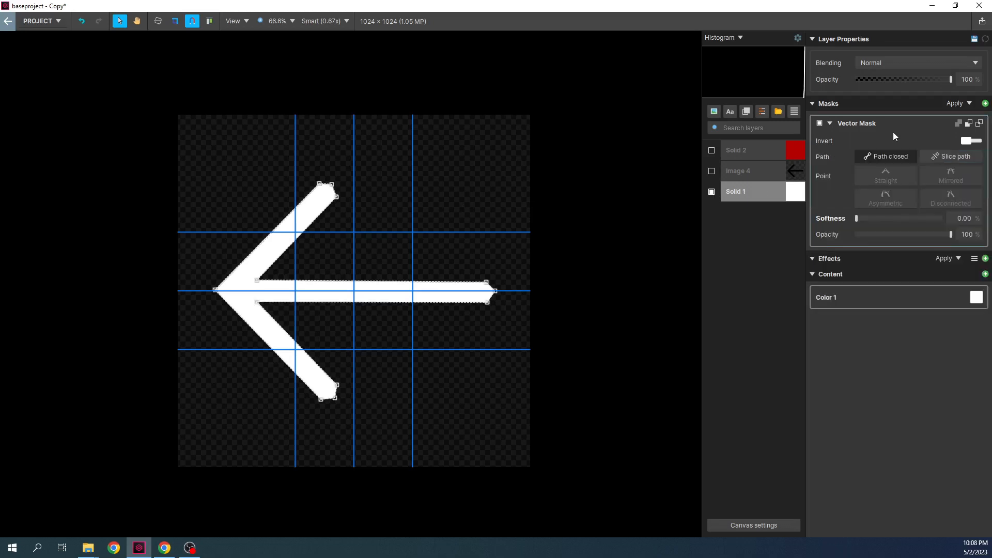
left_click(332, 184)
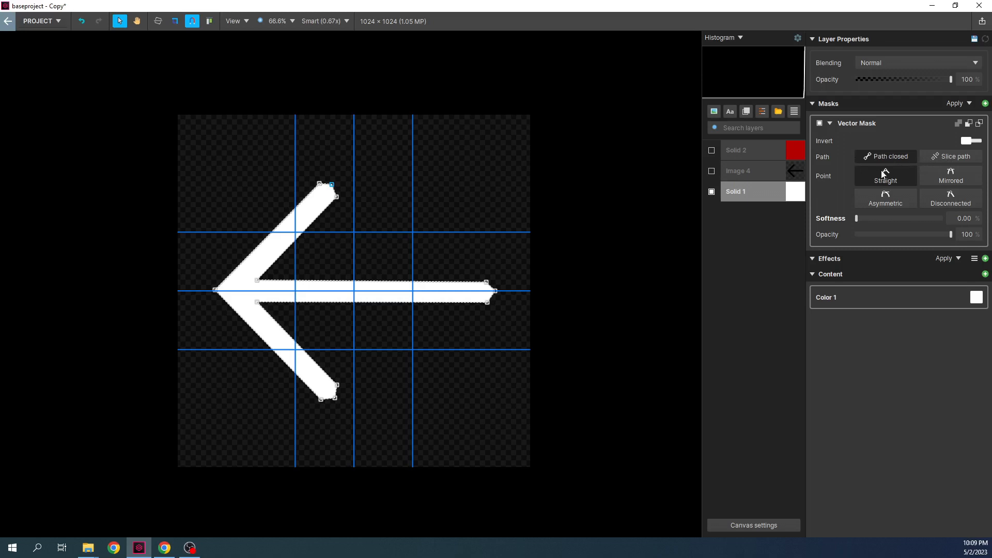
left_click(890, 203)
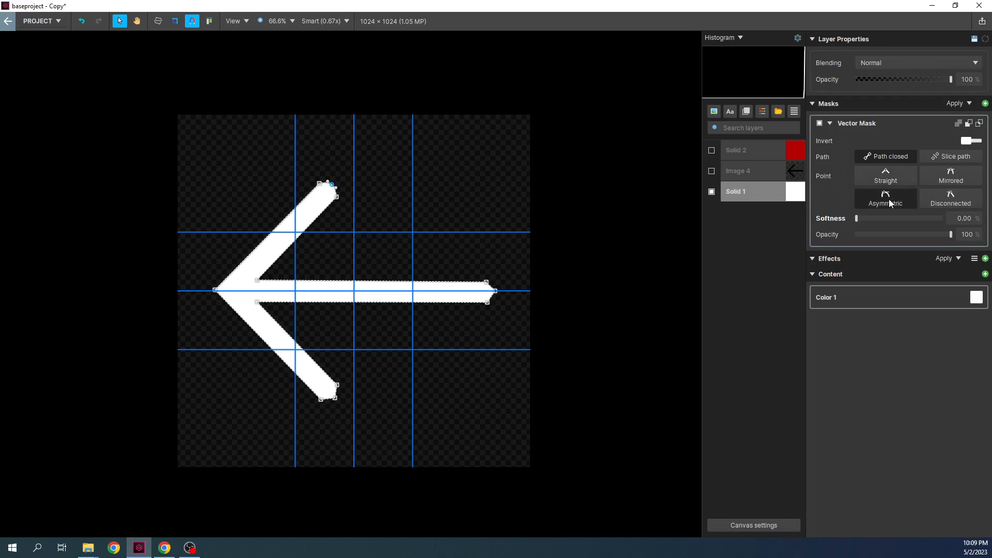
left_click(940, 201)
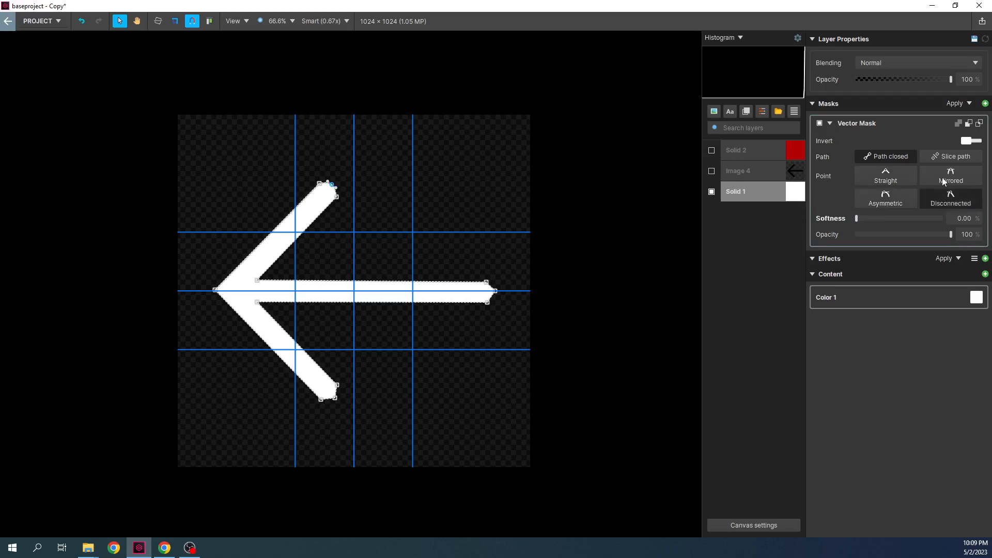
left_click(943, 181)
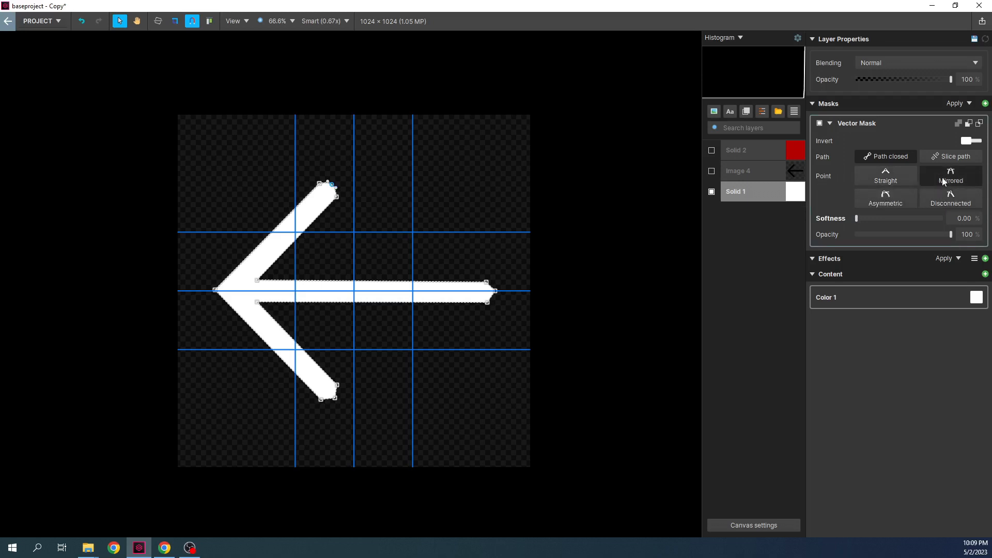
left_click(883, 180)
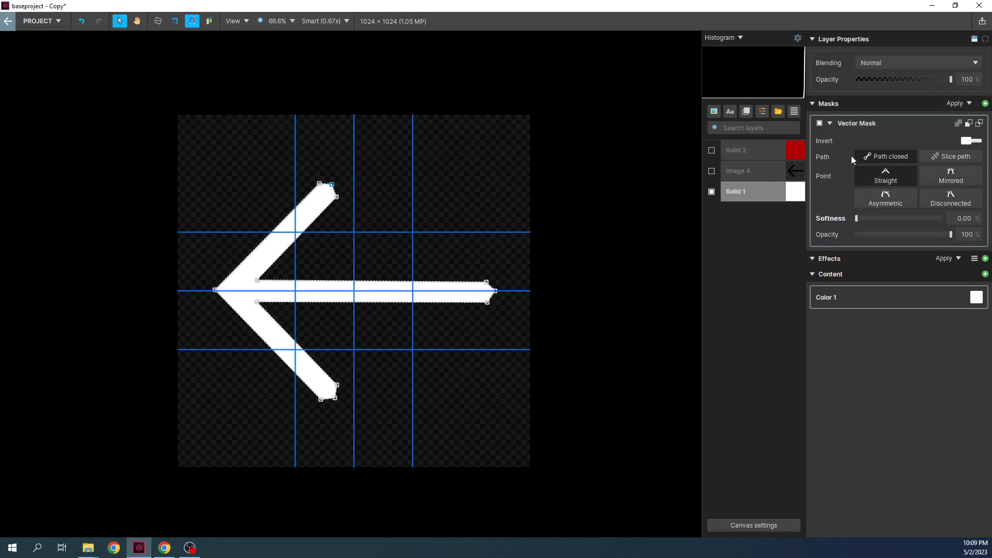
left_click(940, 181)
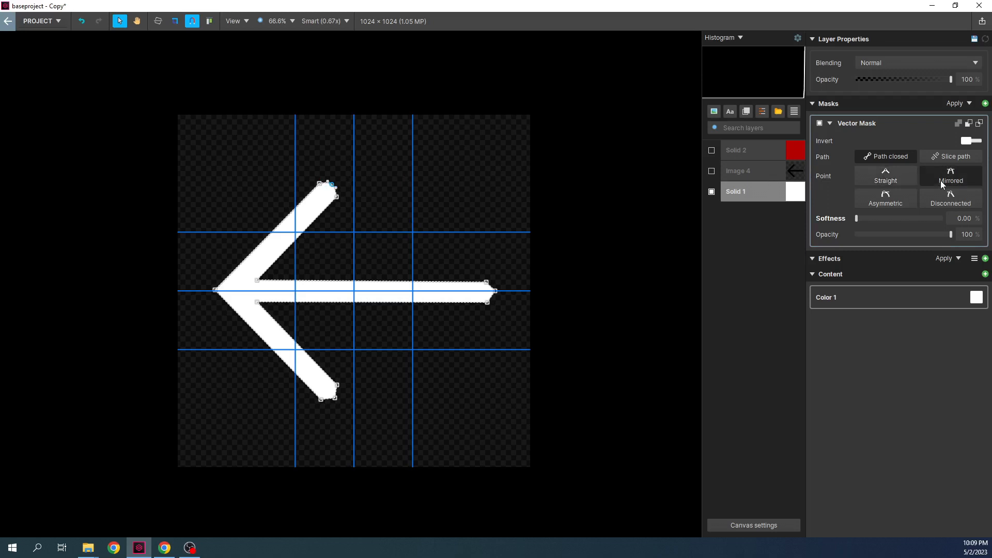
- Try stretching the curve handle at the upper arm's tip, undo the change, and nudge the tip point slightly instead
left_click(335, 398)
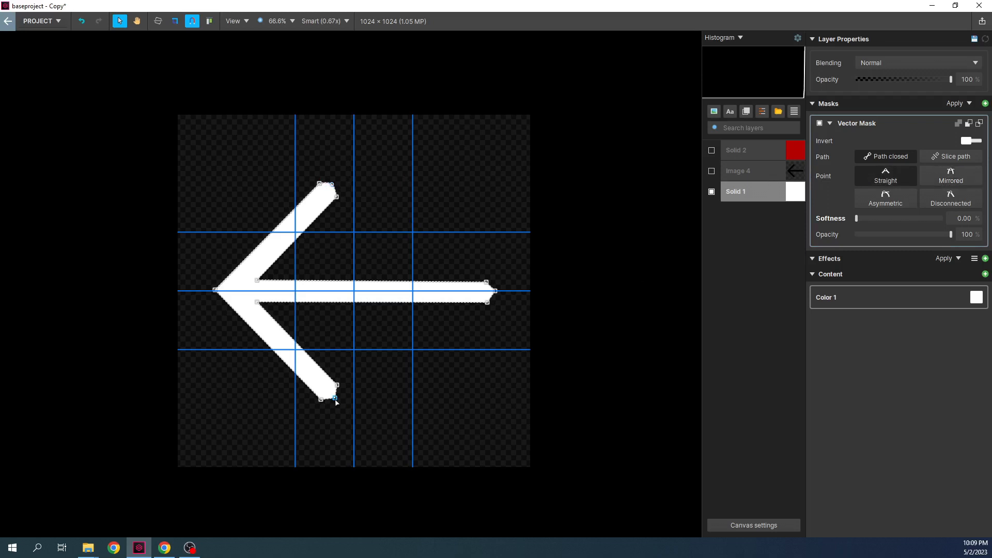
left_click(333, 185)
left_click_drag(338, 189, 396, 199)
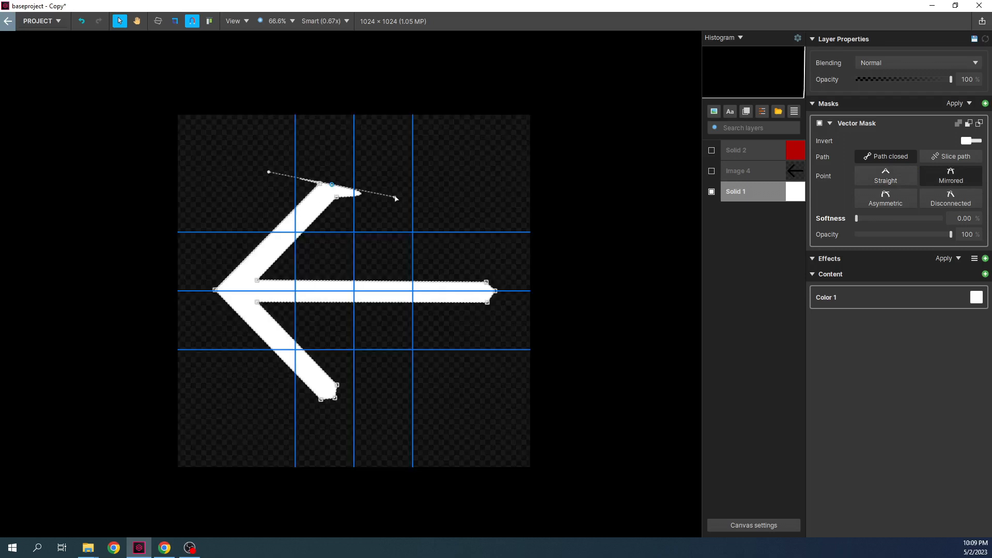
key("ctrl+z")
left_click_drag(334, 185, 340, 191)
left_click(333, 184)
- Set the path points at the lower arm's tip and at the shaft's end to Mirrored
left_click(335, 398)
left_click(336, 400)
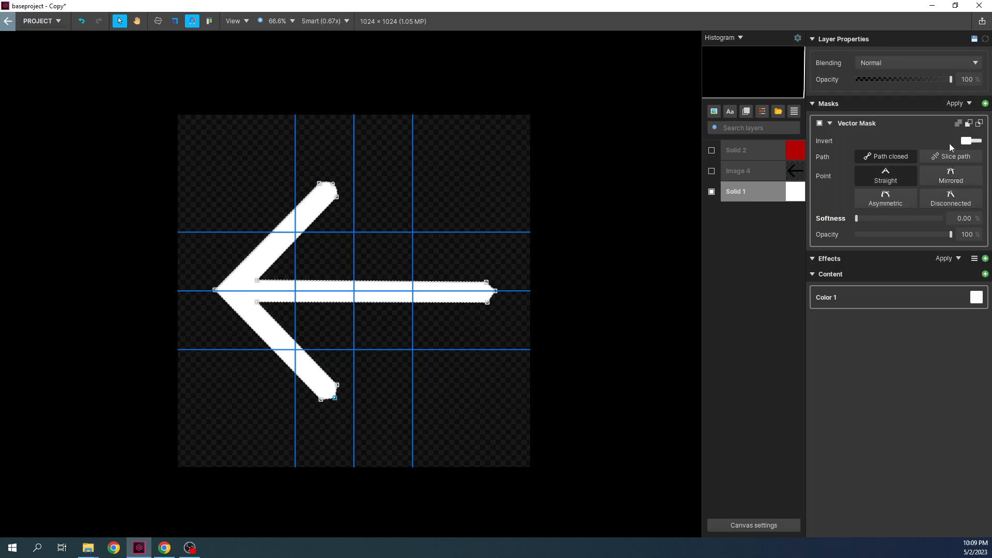
left_click(949, 175)
left_click(495, 291)
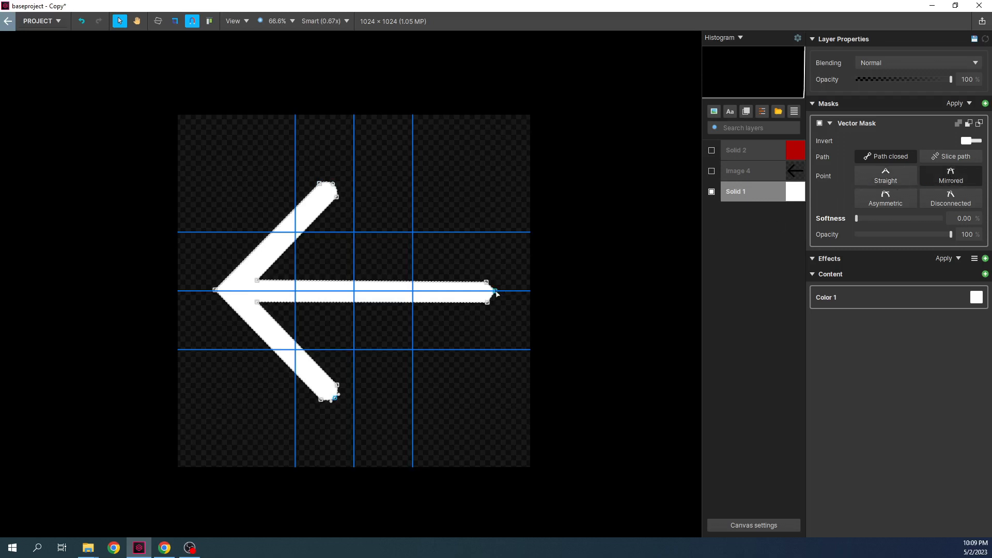
left_click(966, 171)
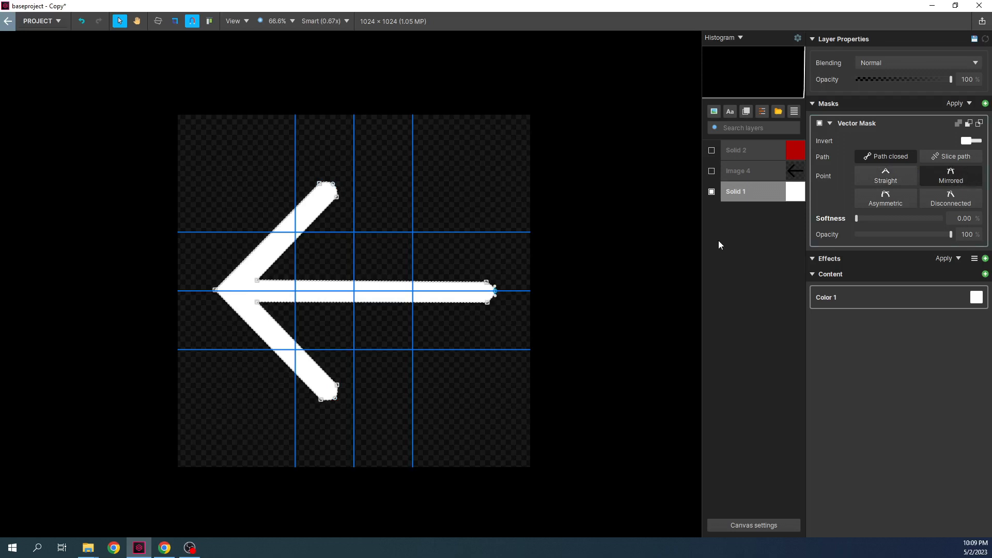
- Nudge the corner points at the shaft's end and the inner corner points to even out the shaft's edges
left_click(487, 302)
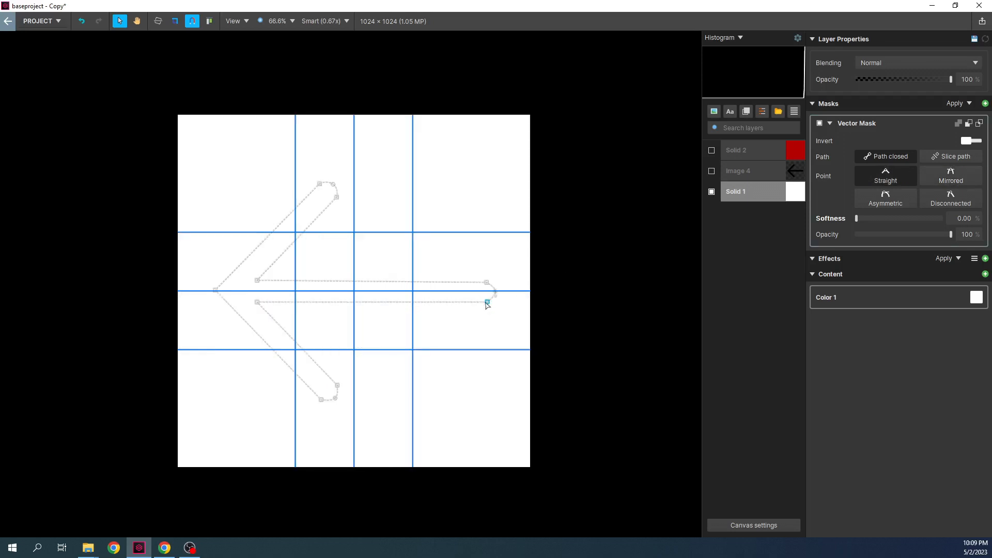
left_click(257, 302)
left_click_drag(257, 302, 257, 302)
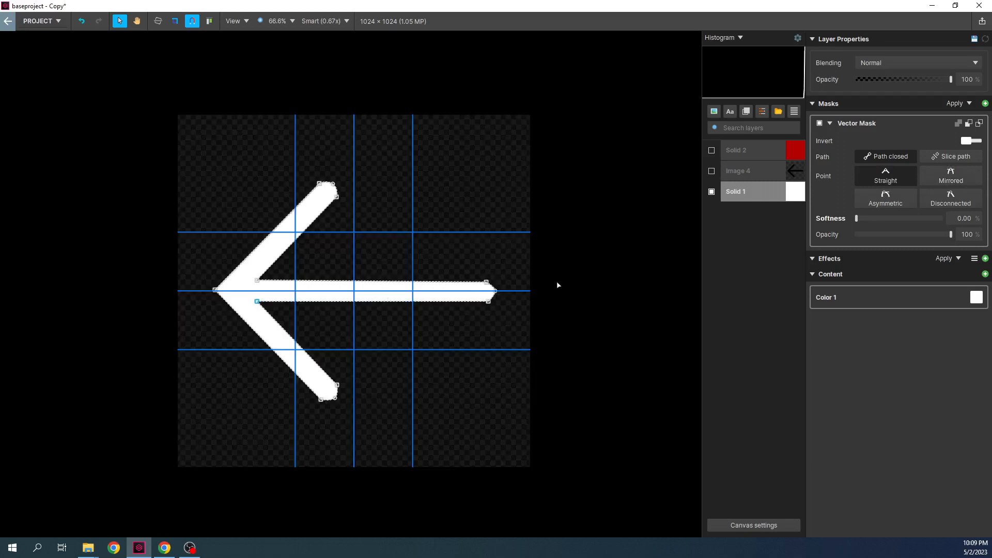
left_click(486, 283)
left_click(478, 327)
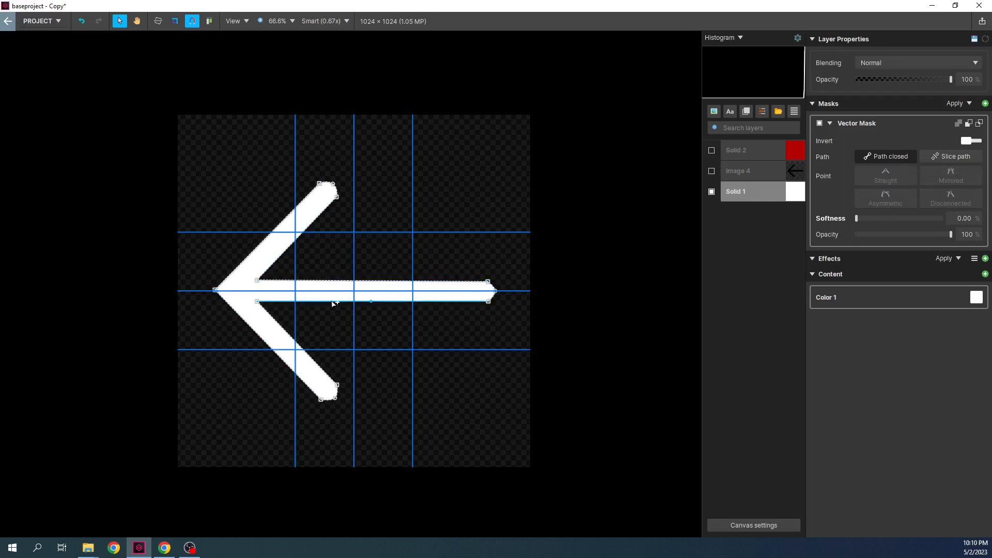
left_click(258, 280)
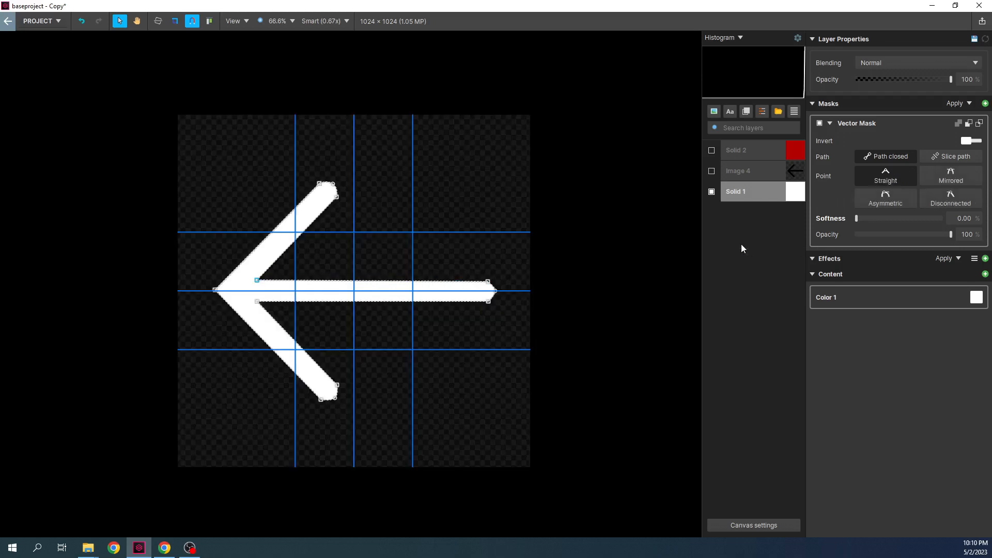
left_click(741, 245)
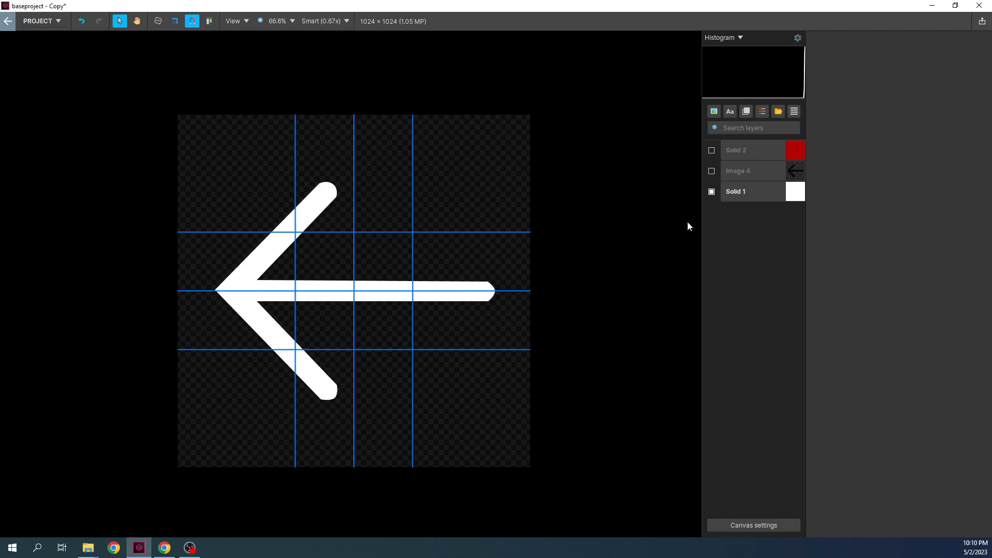
- Add path points on both edges of the lower arm near its tip and set them to Mirrored
left_click(760, 192)
left_click(881, 126)
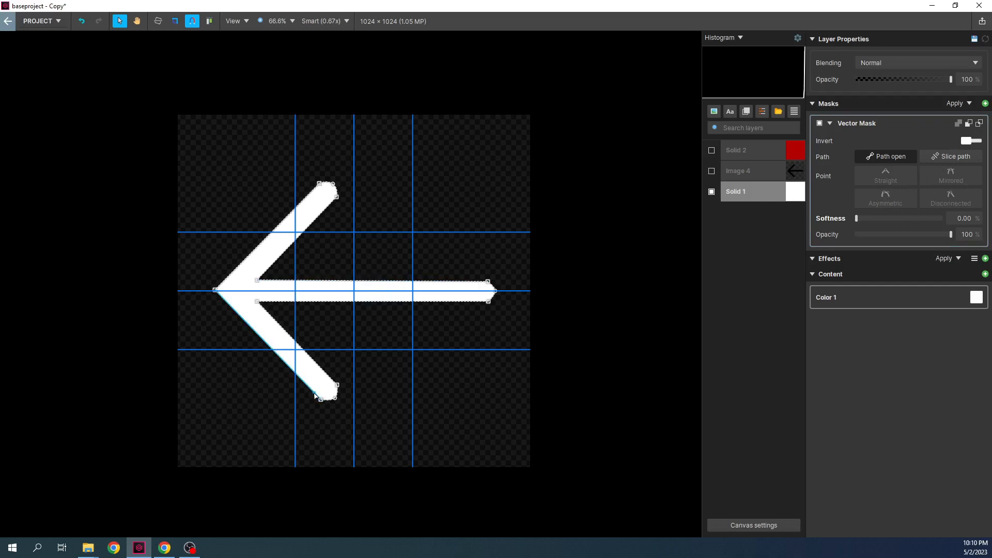
left_click(336, 385)
left_click(332, 380)
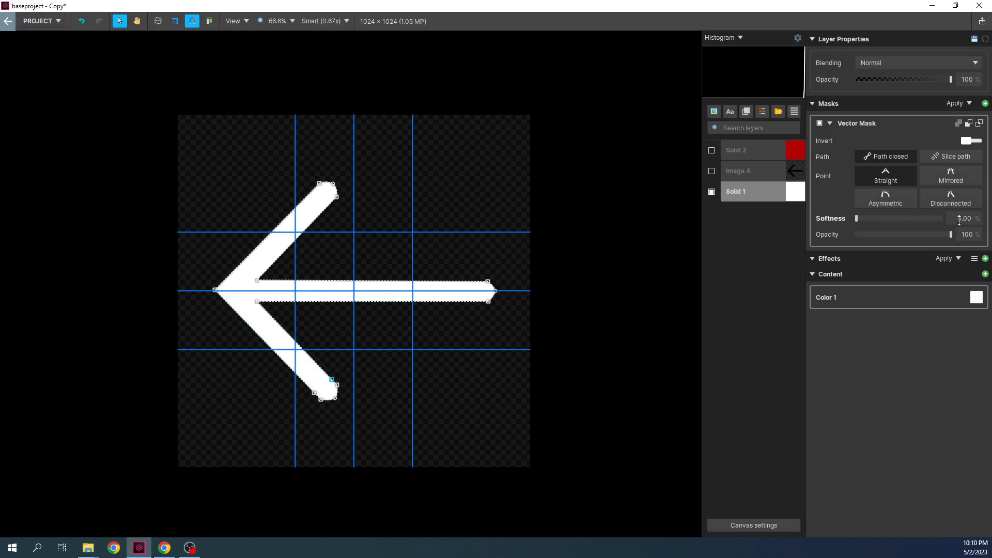
left_click(939, 178)
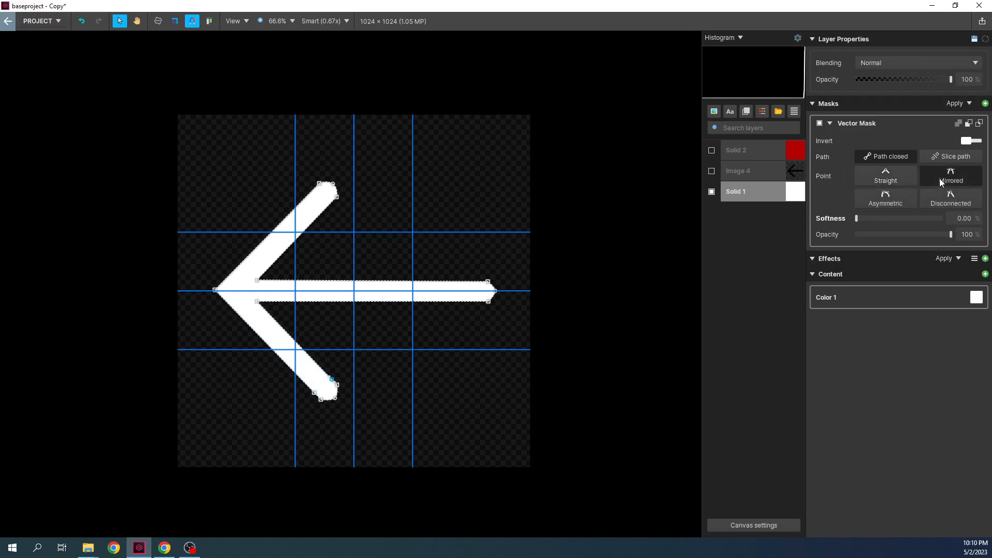
left_click(314, 392)
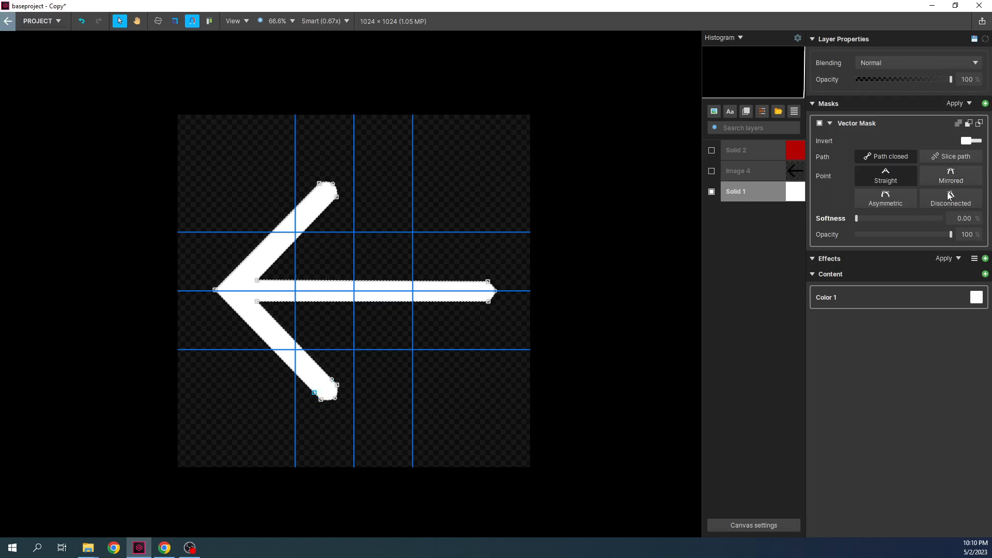
left_click(957, 178)
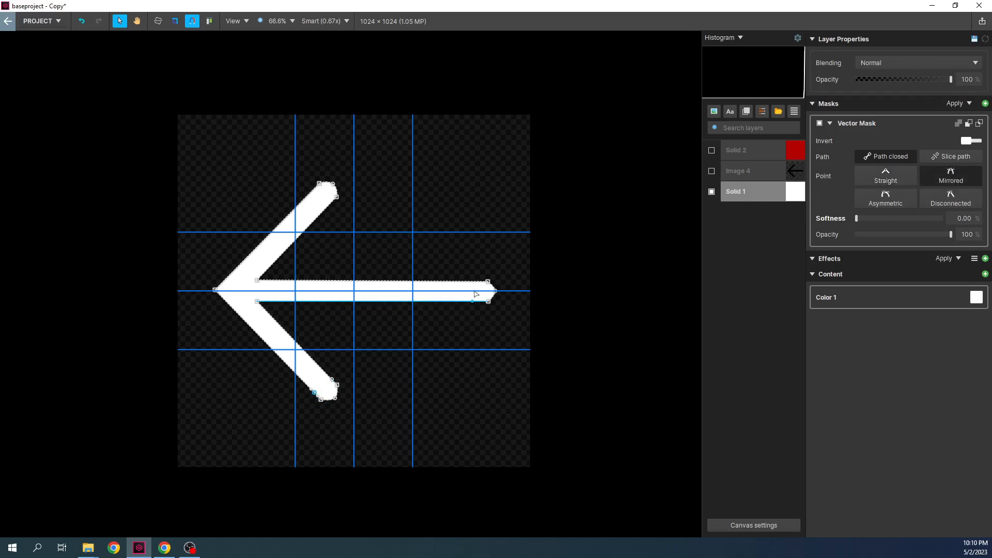
- Add path points on both edges of the upper arm near its tip and on both edges of the shaft near its end
left_click(331, 204)
left_click(313, 190)
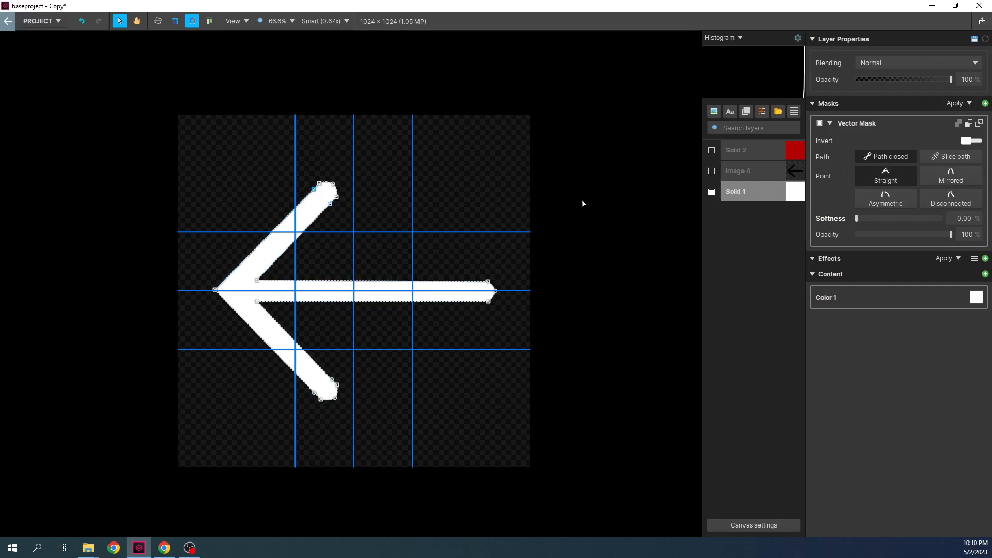
left_click(477, 281)
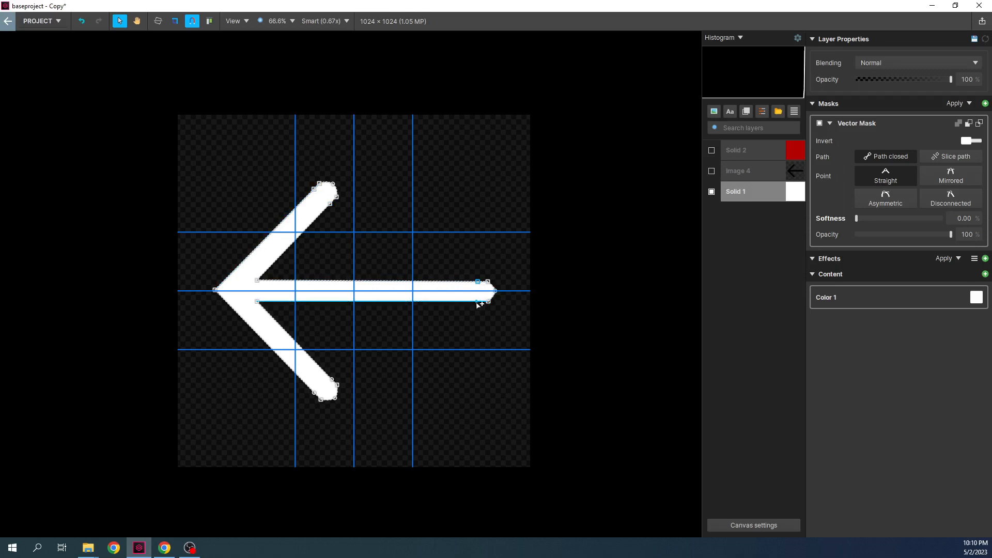
left_click(476, 301)
- Set the two new points near the shaft's end and the two corner points at its end to Mirrored
left_click(951, 179)
left_click(477, 281)
left_click(972, 177)
left_click(488, 282)
left_click(955, 174)
left_click(488, 300)
left_click(954, 178)
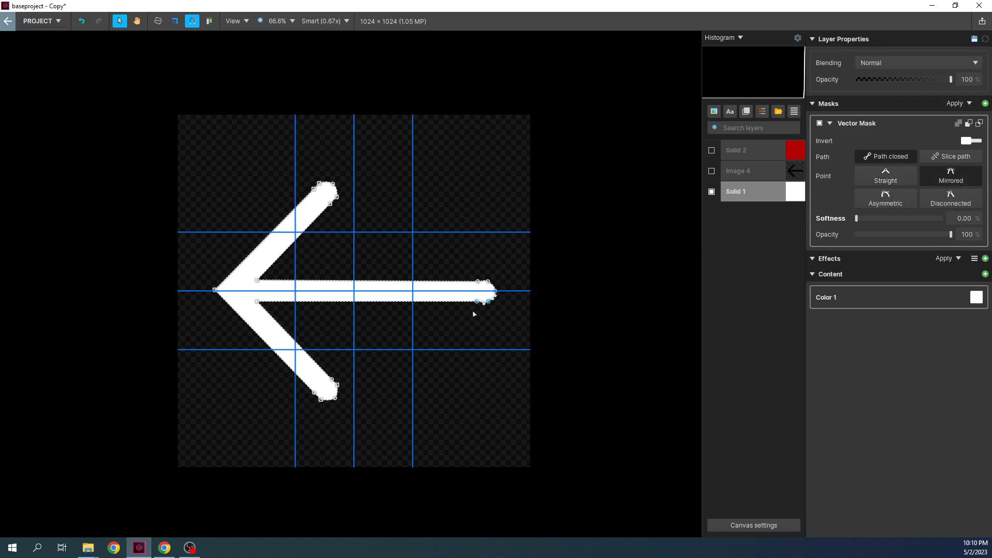
- Set the outer corner points at the tips of the lower and upper arms to Mirrored
left_click(336, 384)
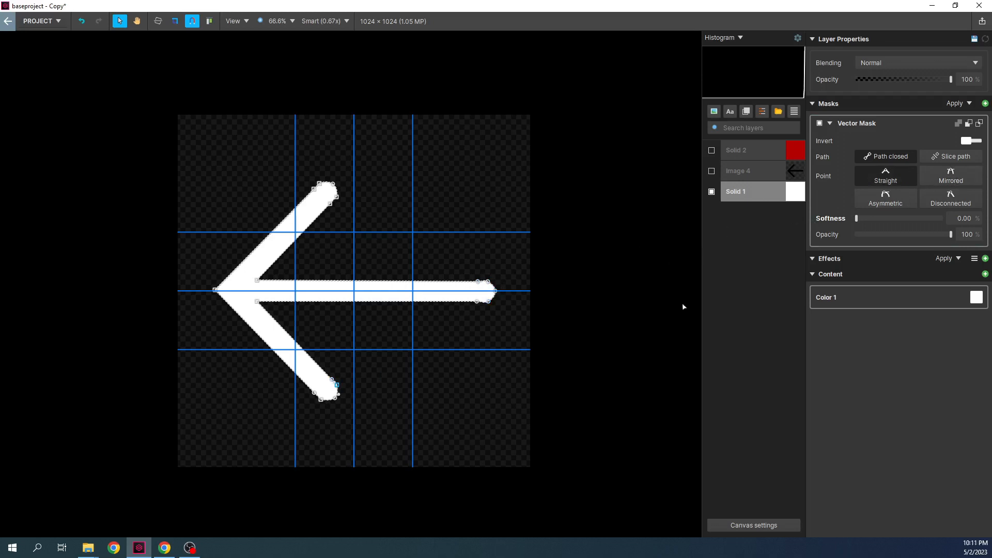
left_click(955, 182)
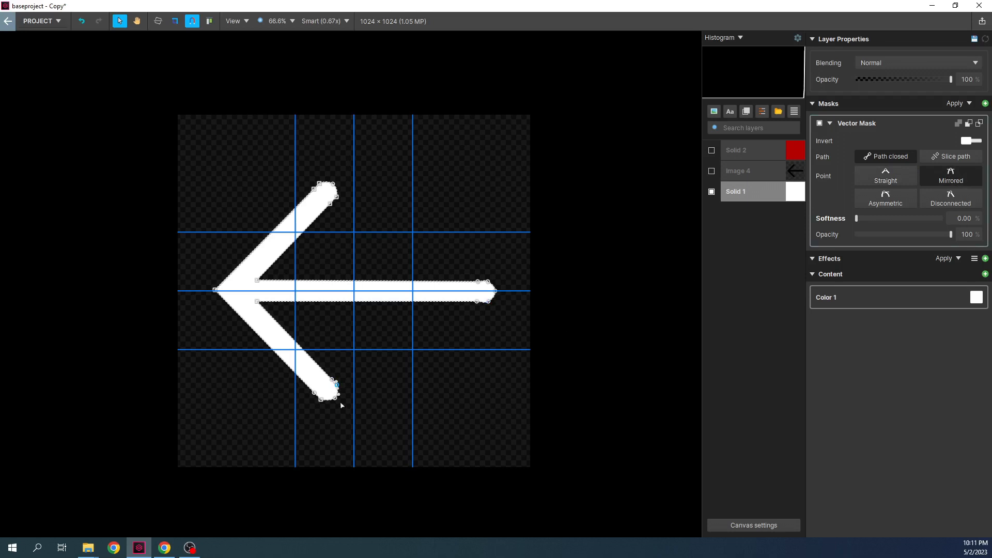
left_click(321, 398)
left_click(962, 171)
left_click(336, 198)
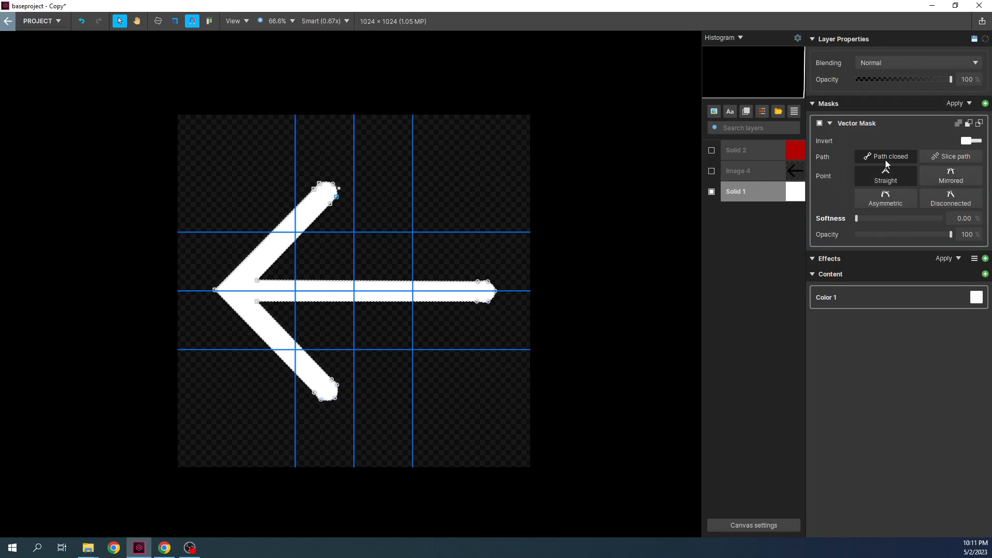
left_click(947, 175)
left_click(320, 183)
left_click(951, 178)
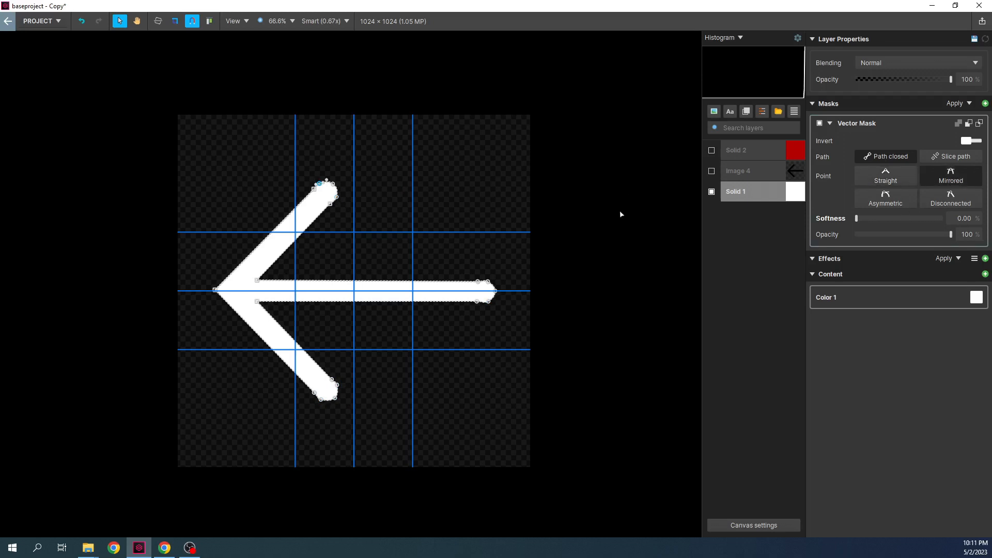
- Check the arrow without its path outline, reselect the vector mask, and nudge the curved tip points of the shaft and both arms
left_click(745, 217)
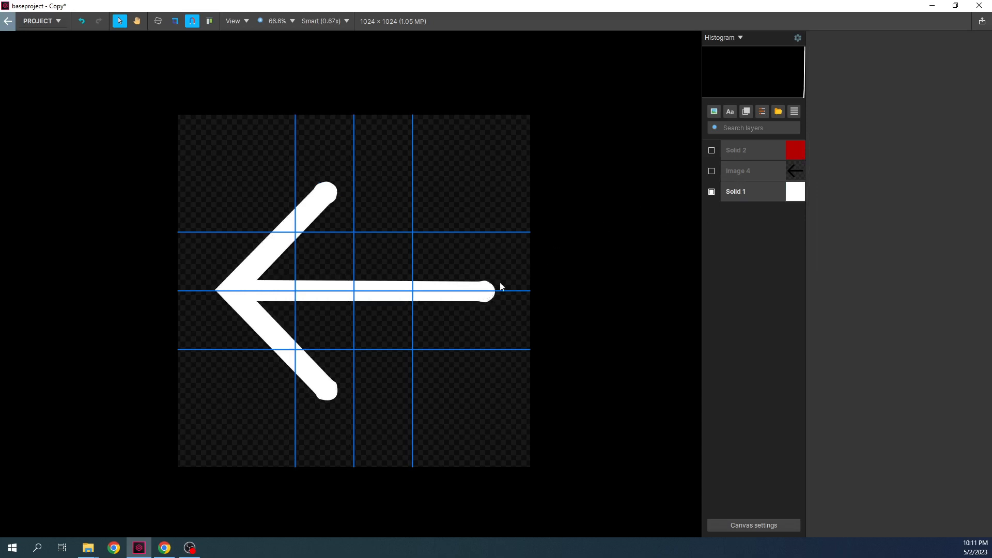
left_click(761, 189)
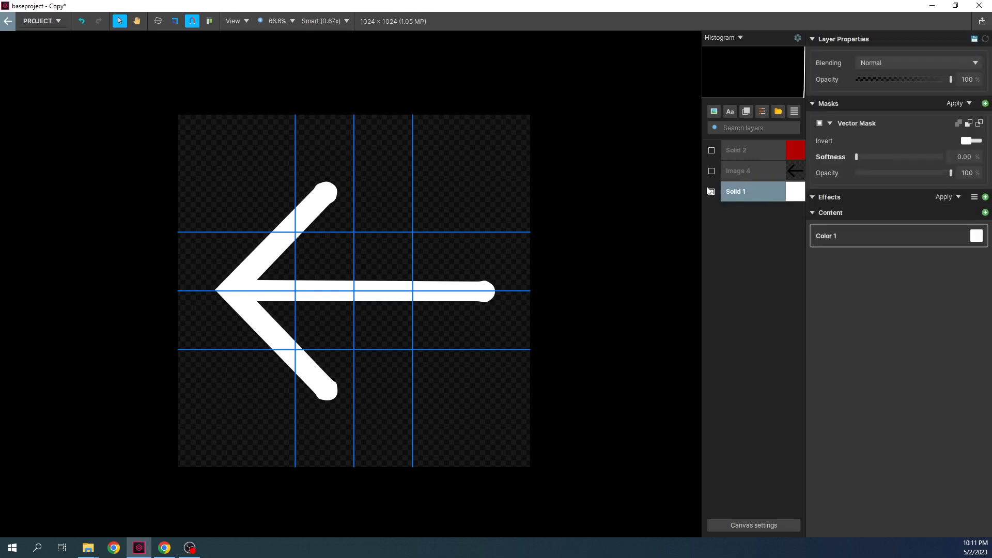
left_click(881, 169)
left_click(489, 284)
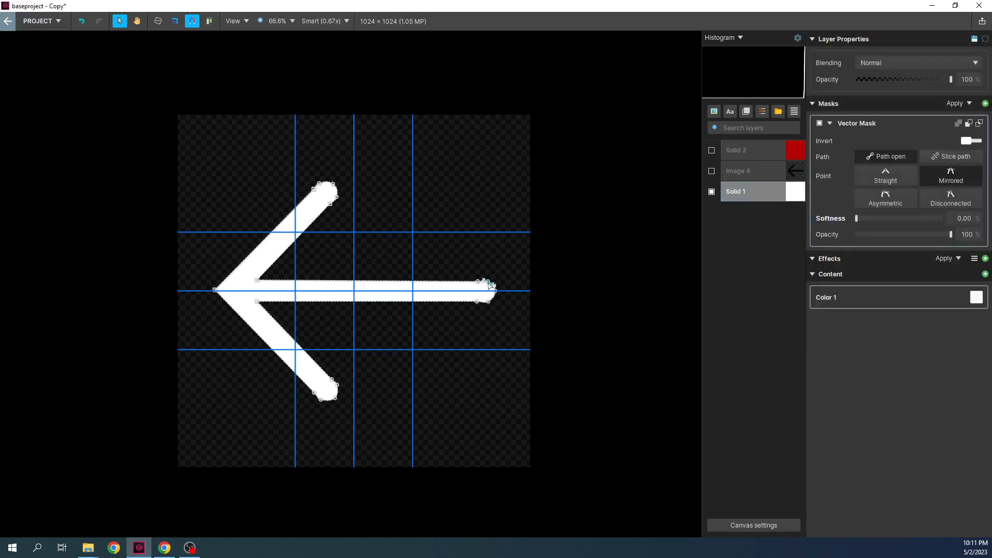
left_click_drag(489, 284, 487, 301)
left_click_drag(319, 184, 335, 196)
left_click(323, 402)
left_click_drag(323, 402, 336, 387)
- Check the canvas settings without changing them
left_click(743, 526)
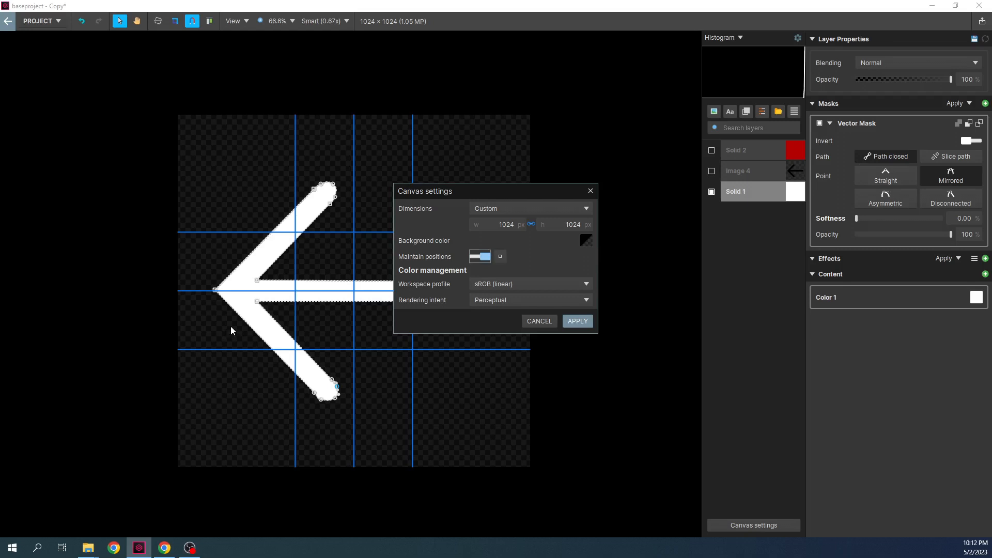
left_click(589, 191)
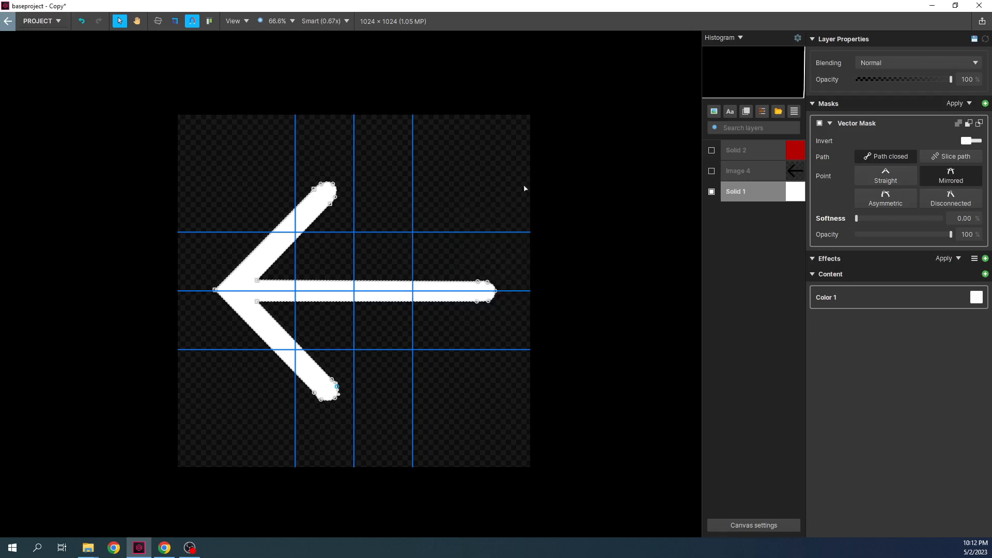
- Start a canvas export as 8 bit PNG, keep layer export off, and review the format settings
left_click(41, 21)
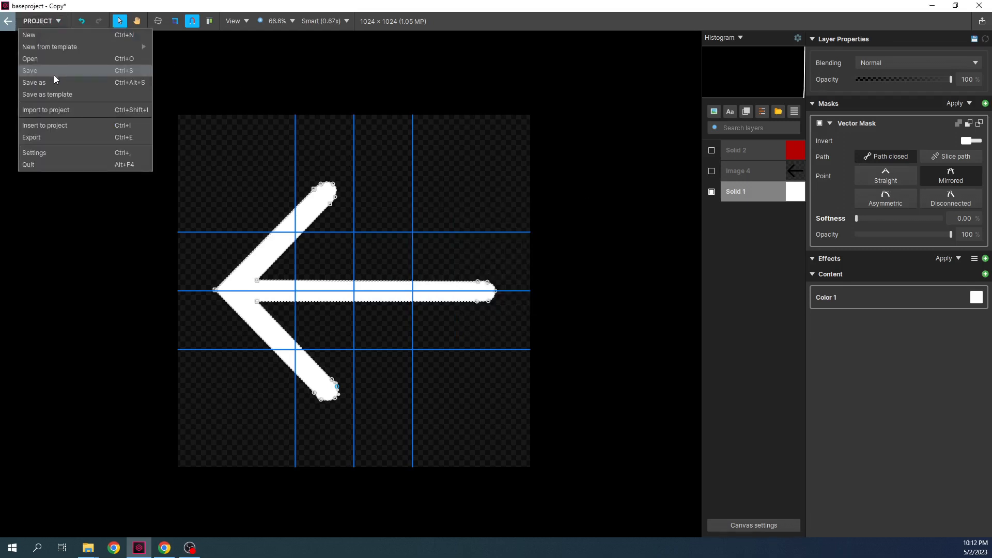
left_click(41, 134)
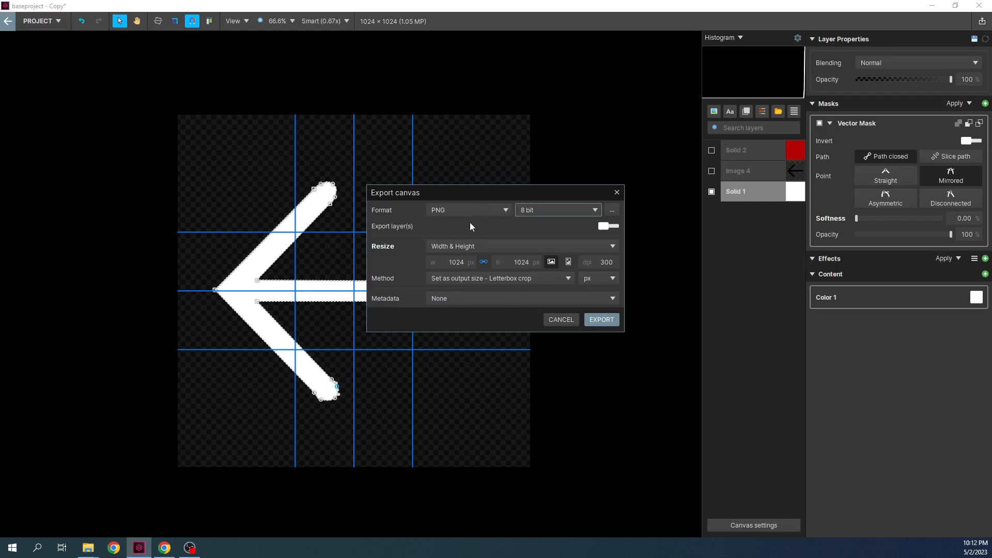
left_click(608, 226)
left_click(608, 226)
left_click(611, 210)
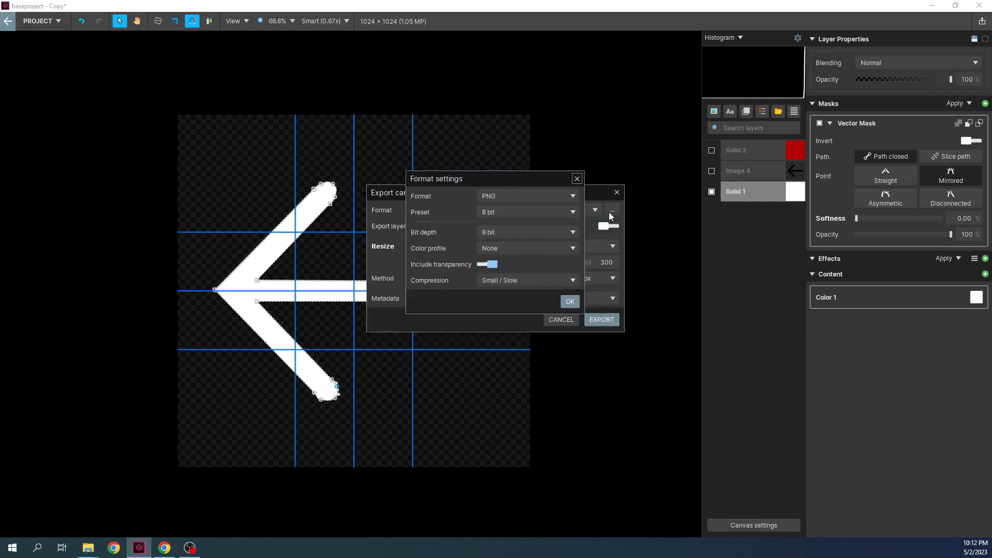
left_click(578, 179)
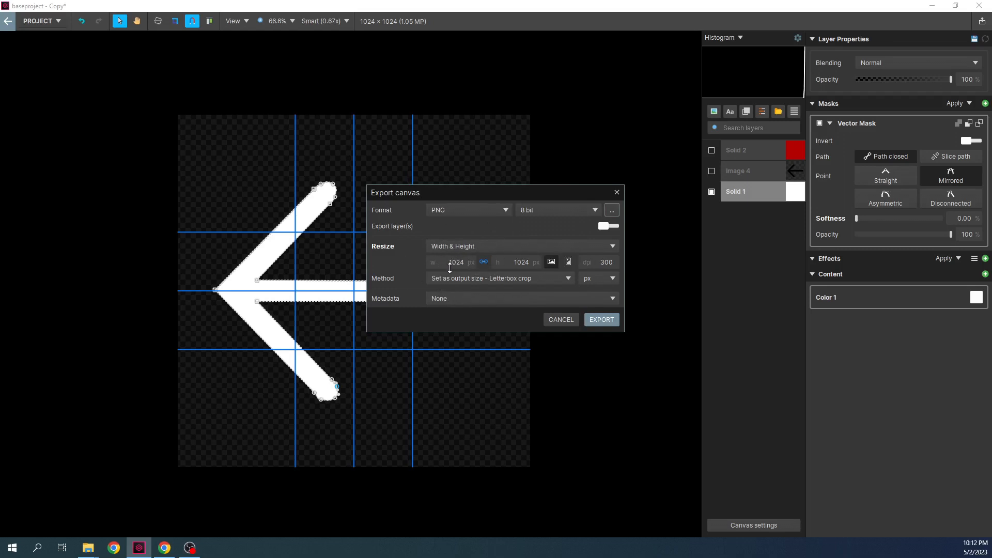
- Resize the export to 256 × 256 px and proceed with the export
left_click(453, 262)
type("256")
left_click(521, 263)
left_click(485, 265)
left_click(603, 322)
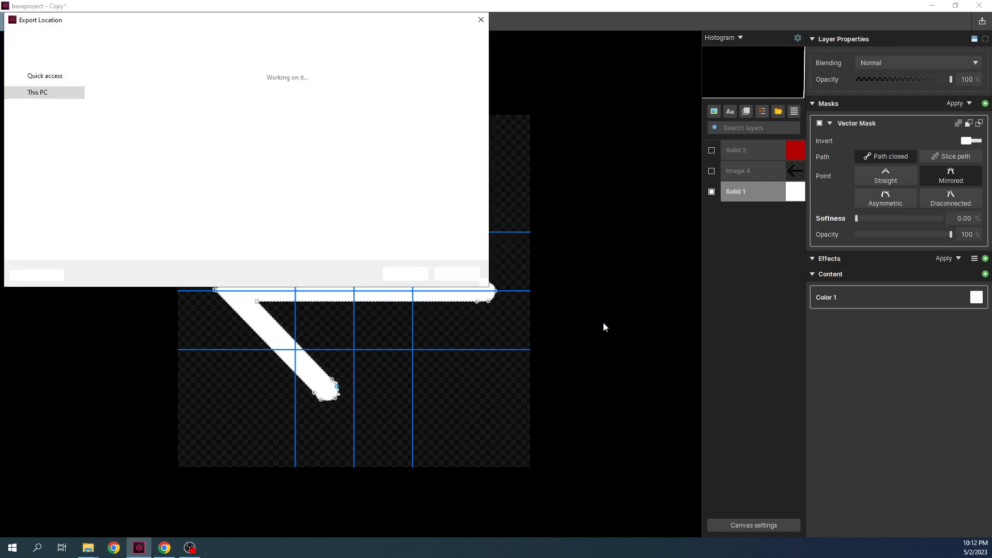
- Save the exported image as Arrow_256.png in the Navpoints folder
left_click(138, 237)
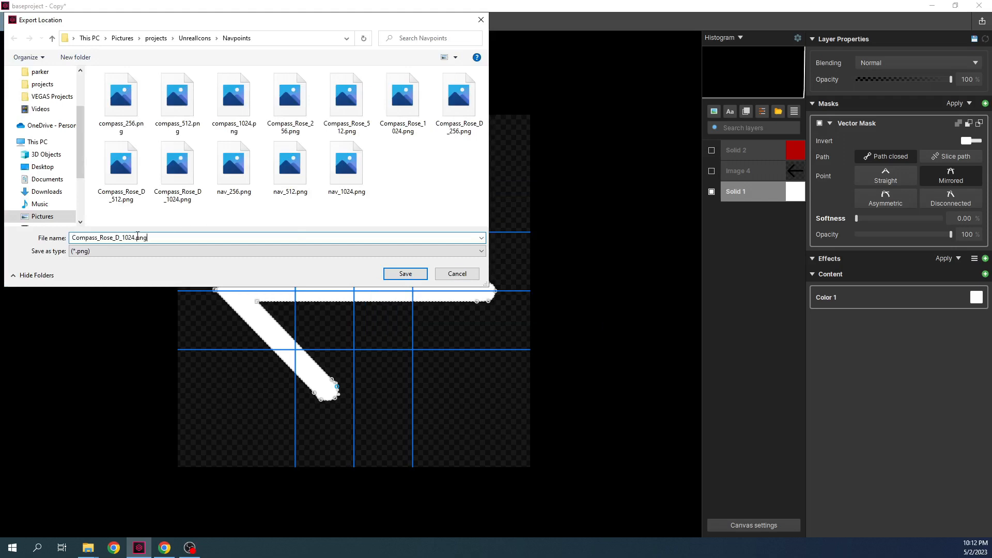
left_click_drag(137, 237, 67, 237)
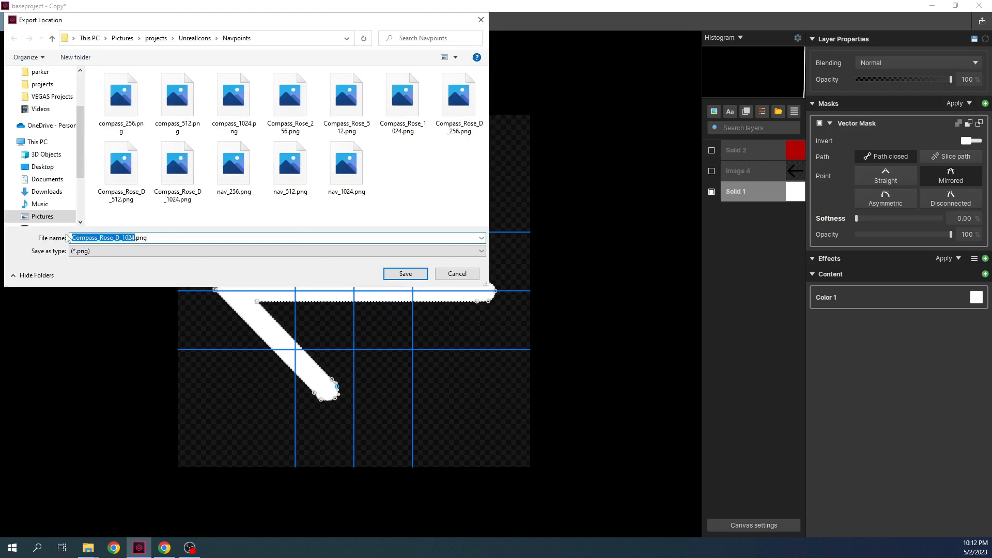
type("Arrow_256")
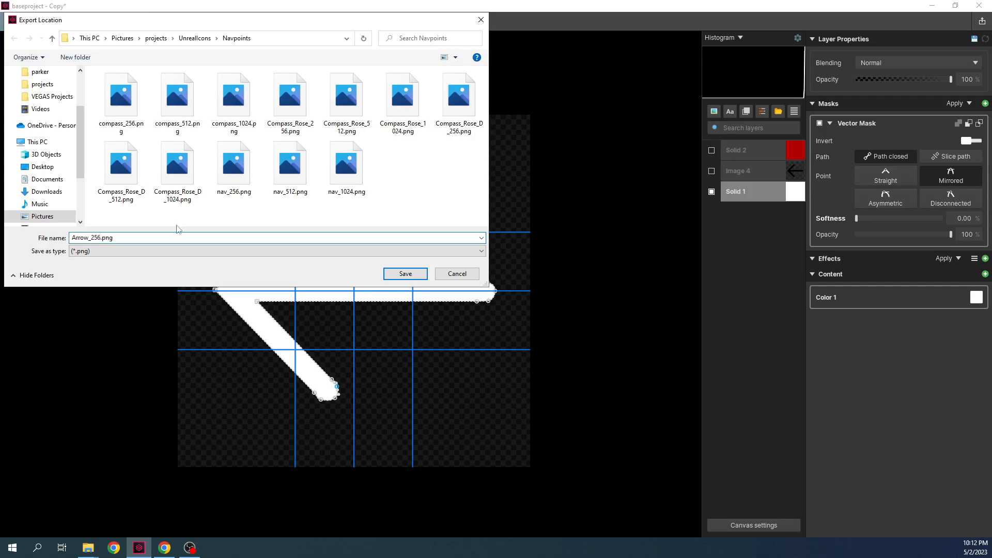
left_click(405, 273)
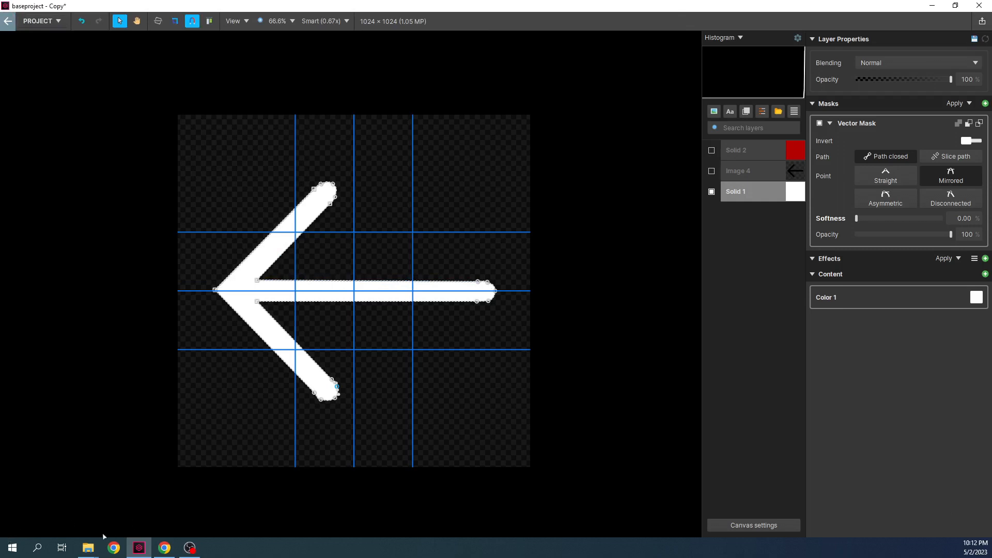
- Start another PNG export of the canvas with the width set to 512 px
left_click(46, 20)
left_click(51, 136)
double_click(455, 262)
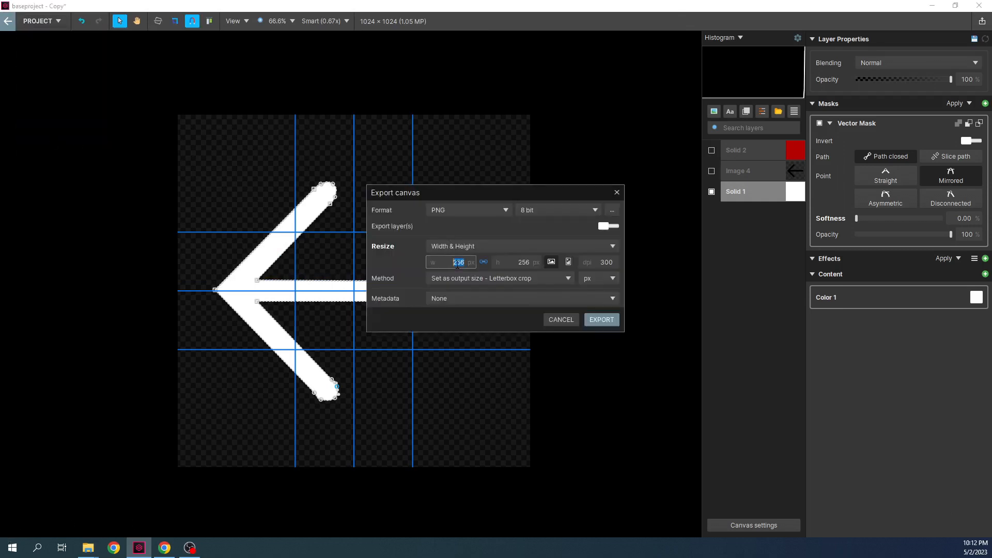
type("521")
key("BackSpace")
key("BackSpace")
type("12")
left_click(601, 319)
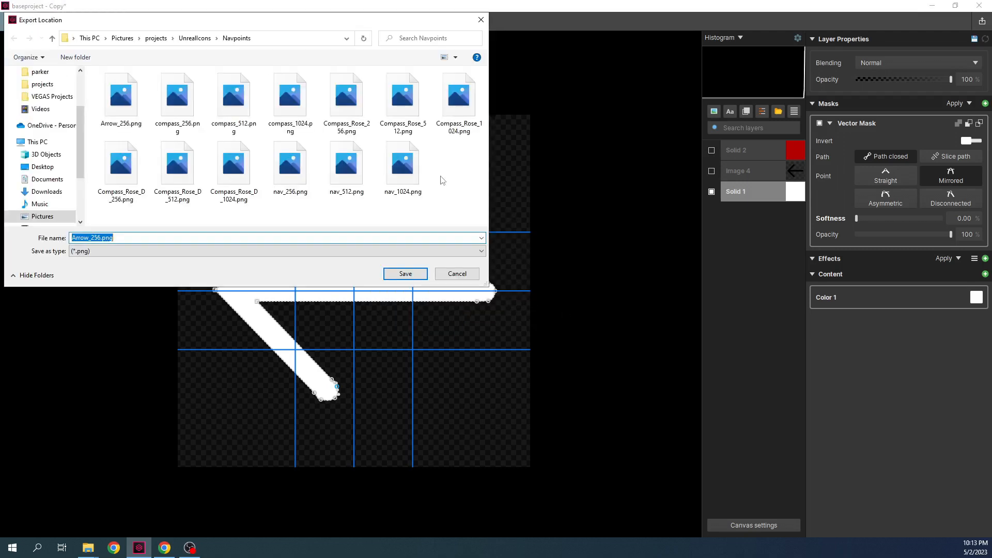
- Save the second export as Arrow_512.png in the Navpoints folder
left_click(150, 236)
key("BackSpace")
key("BackSpace")
key("BackSpace")
type("512")
left_click(419, 275)
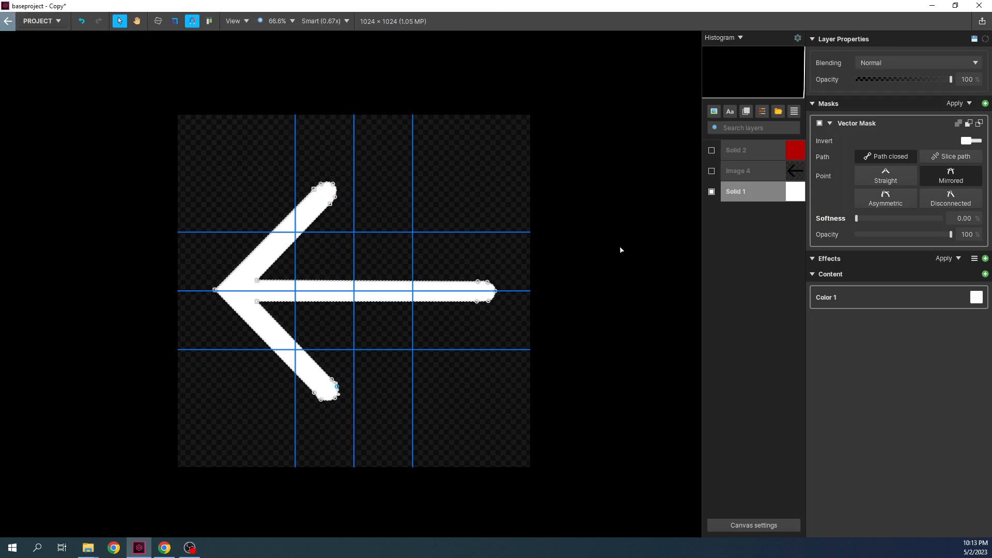